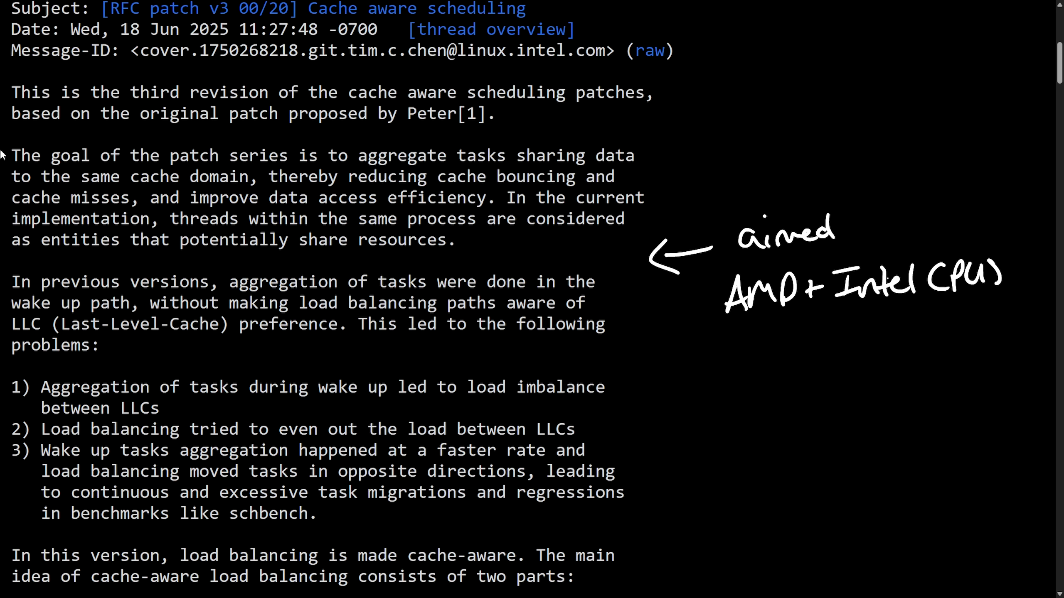
# - Highlight the cover letter's goal, same-cache-domain, cache-miss and shared-resource sentences
pyautogui.moveTo(19, 155); pyautogui.dragTo(633, 156)
pyautogui.moveTo(12, 177); pyautogui.dragTo(638, 186)
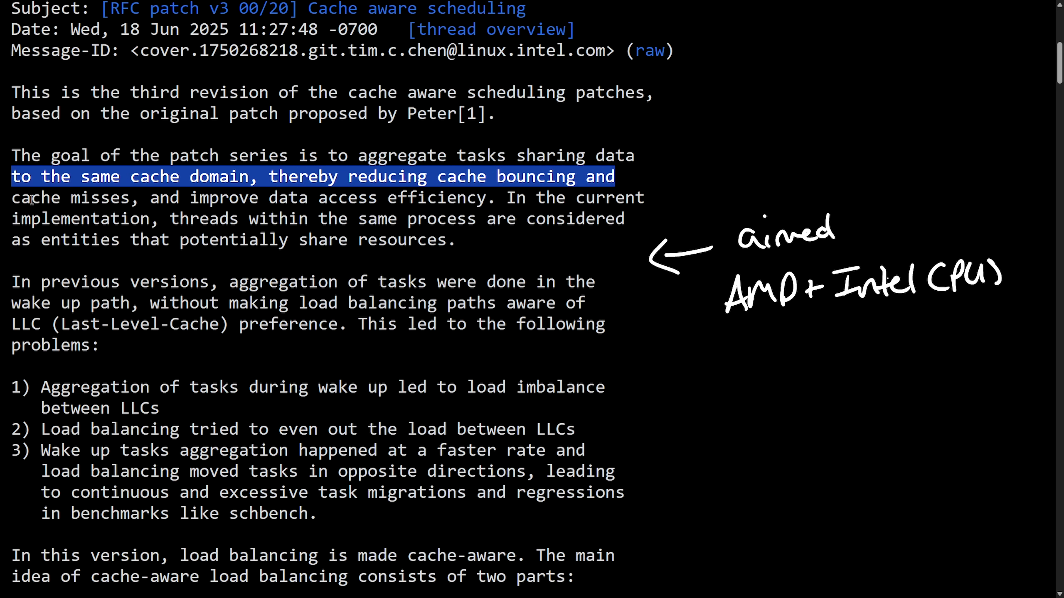
pyautogui.moveTo(31, 198)
pyautogui.mouseDown()
pyautogui.moveTo(496, 198)
pyautogui.moveTo(209, 219)
pyautogui.moveTo(640, 222)
pyautogui.mouseUp()
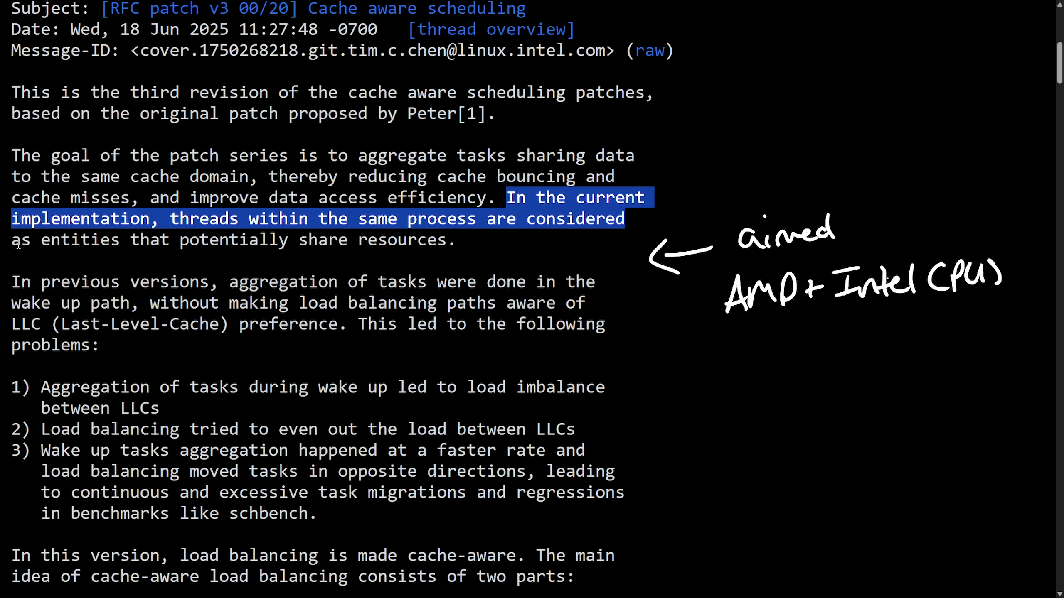
pyautogui.moveTo(20, 240); pyautogui.dragTo(432, 233)
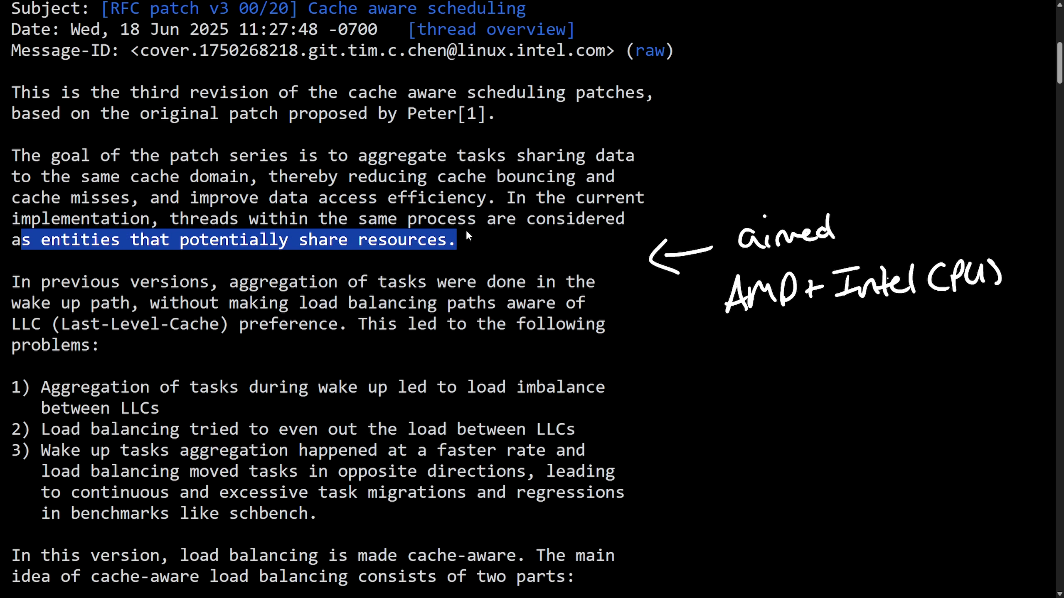
pyautogui.click(487, 243)
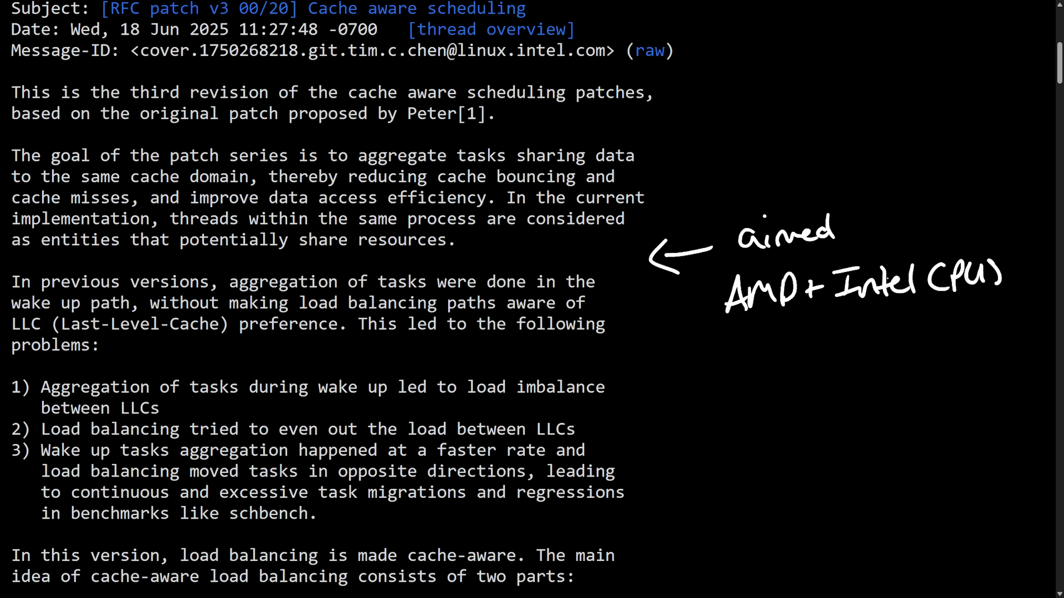
# - Handwrite 'LLCs' beside the problems list, highlight the three problems, then erase all annotations
pyautogui.moveTo(741, 369)
pyautogui.mouseDown()
pyautogui.moveTo(755, 396)
pyautogui.moveTo(815, 395)
pyautogui.mouseUp()
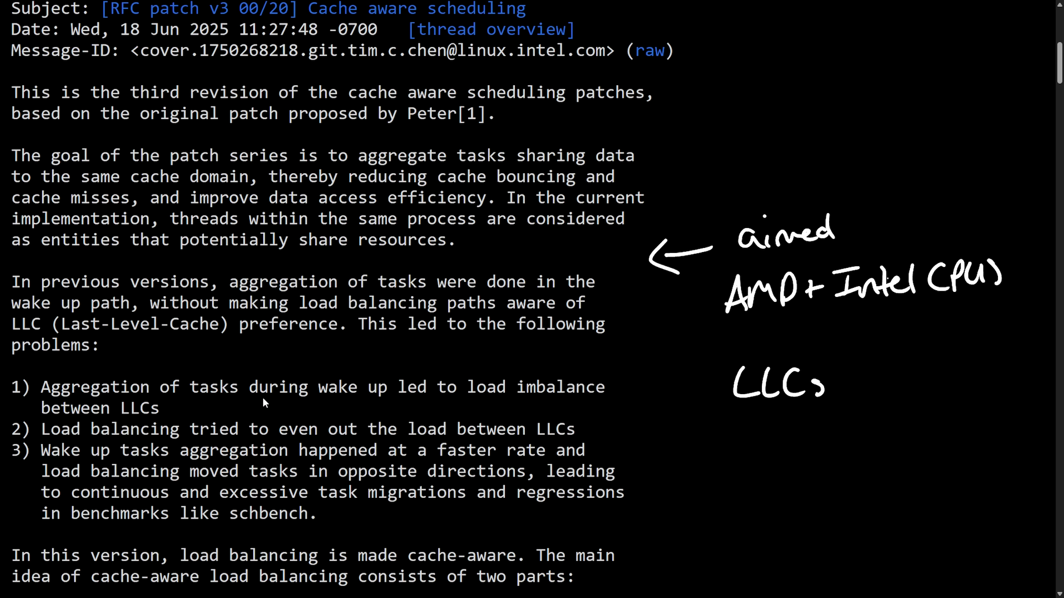
pyautogui.moveTo(51, 387); pyautogui.dragTo(615, 392)
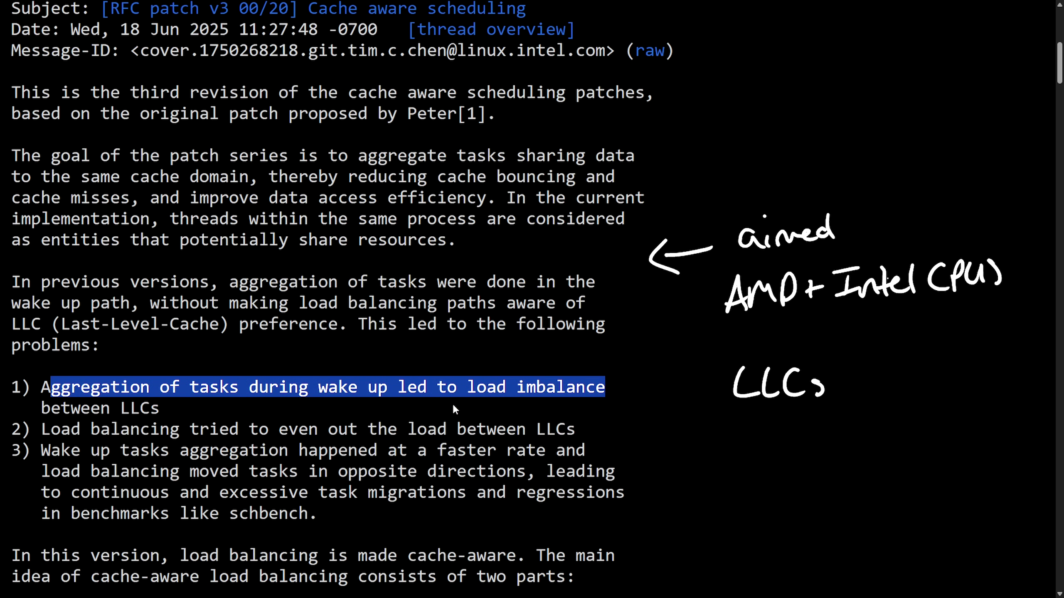
pyautogui.moveTo(30, 430); pyautogui.dragTo(577, 427)
pyautogui.click(396, 438)
pyautogui.moveTo(41, 451)
pyautogui.mouseDown()
pyautogui.moveTo(613, 460)
pyautogui.moveTo(179, 472)
pyautogui.moveTo(527, 472)
pyautogui.mouseUp()
pyautogui.click(655, 478)
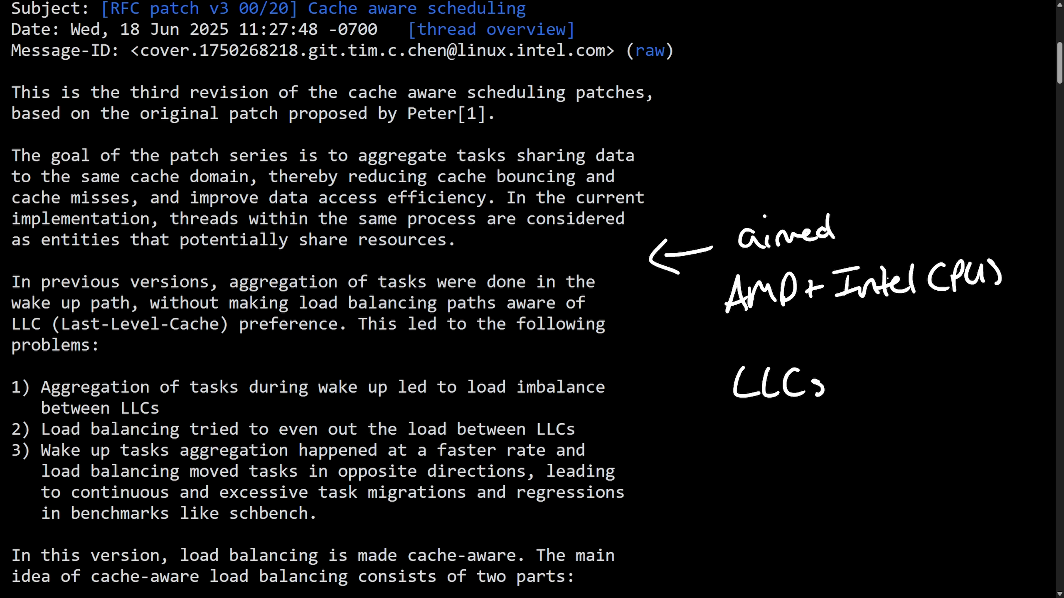
pyautogui.press('e')
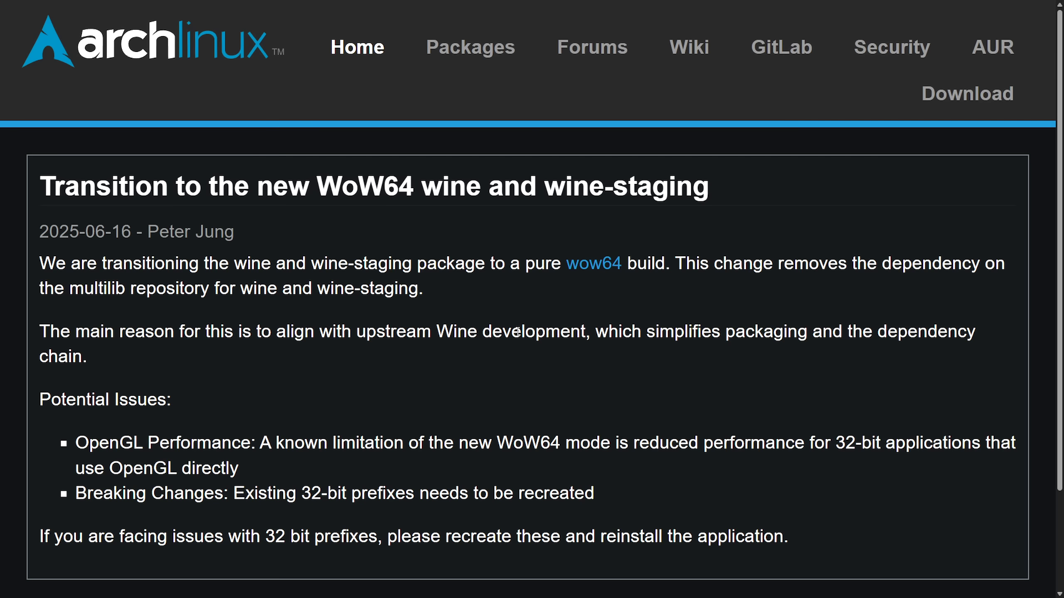
pyautogui.scroll(-2, 495, 327)
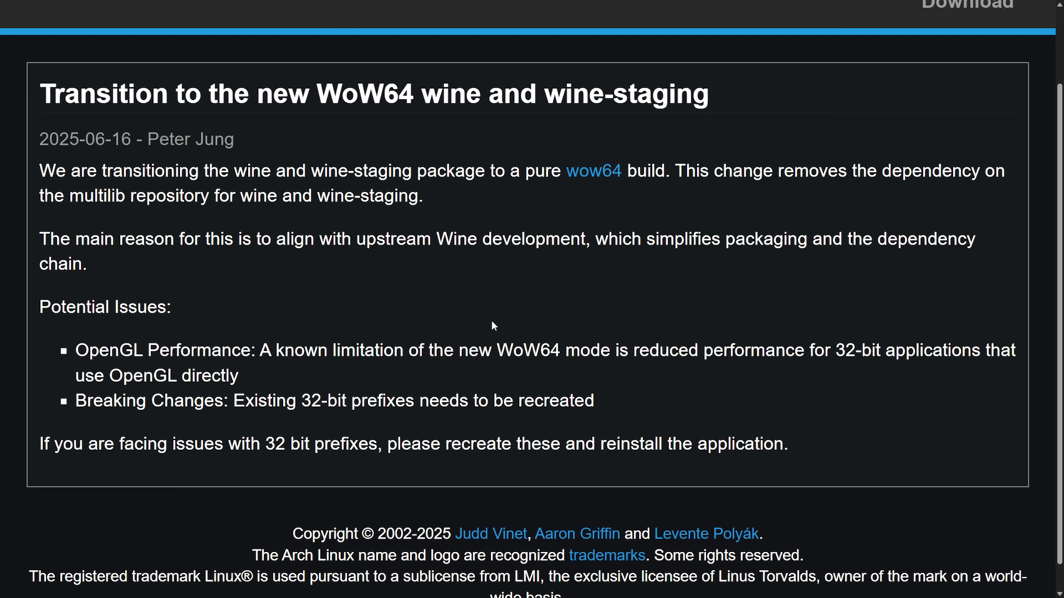
# - Highlight the Potential Issues heading and its OpenGL, Breaking Changes and 32-bit prefix items
pyautogui.moveTo(42, 309); pyautogui.dragTo(193, 310)
pyautogui.click(405, 320)
pyautogui.moveTo(75, 351); pyautogui.dragTo(1023, 360)
pyautogui.moveTo(75, 376); pyautogui.dragTo(239, 376)
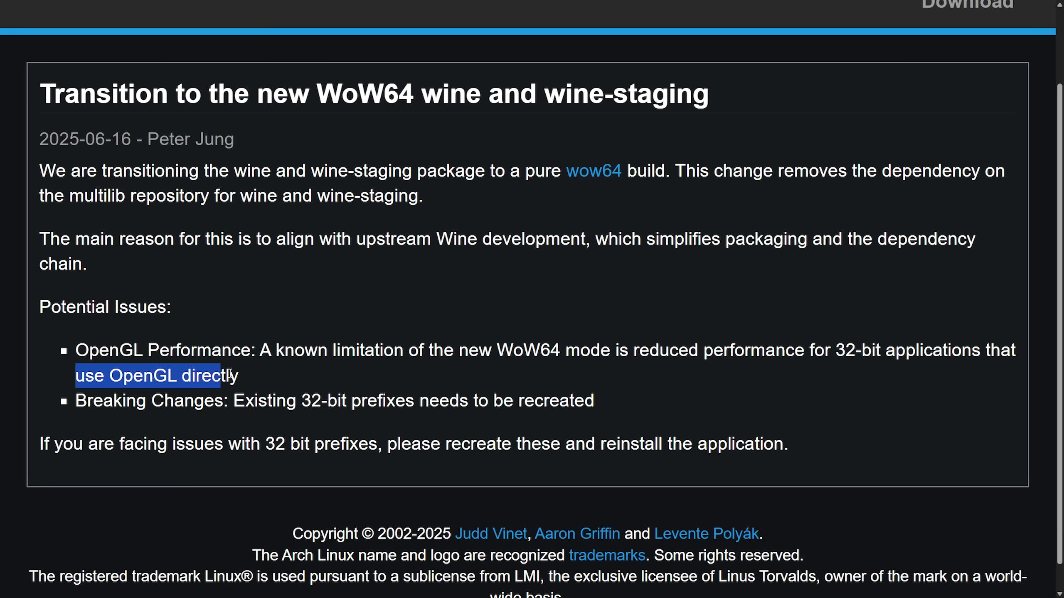
pyautogui.click(273, 385)
pyautogui.moveTo(72, 403); pyautogui.dragTo(597, 403)
pyautogui.click(627, 407)
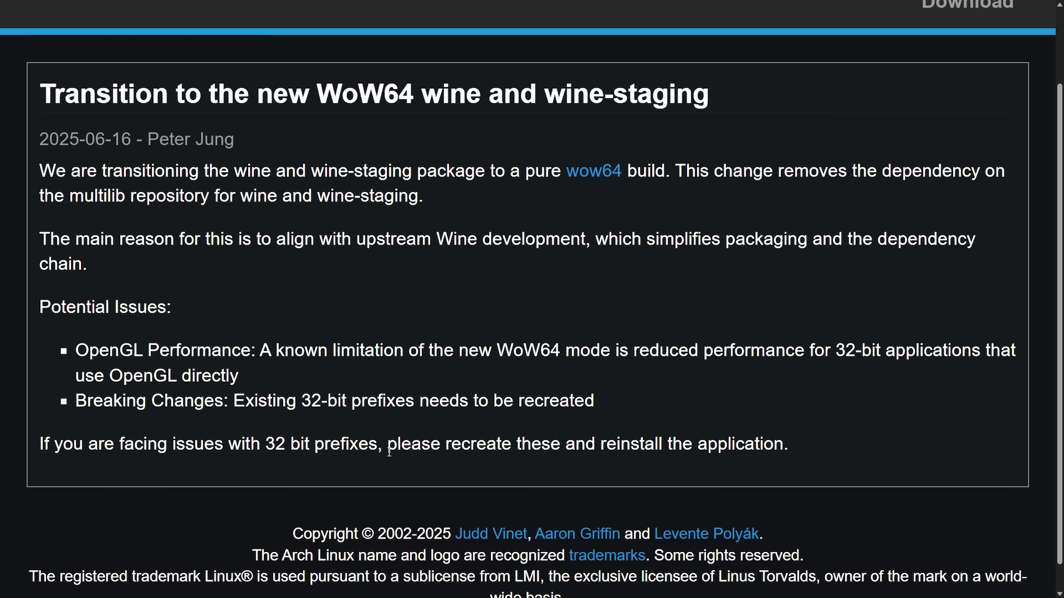
pyautogui.moveTo(39, 446); pyautogui.dragTo(788, 447)
pyautogui.click(819, 453)
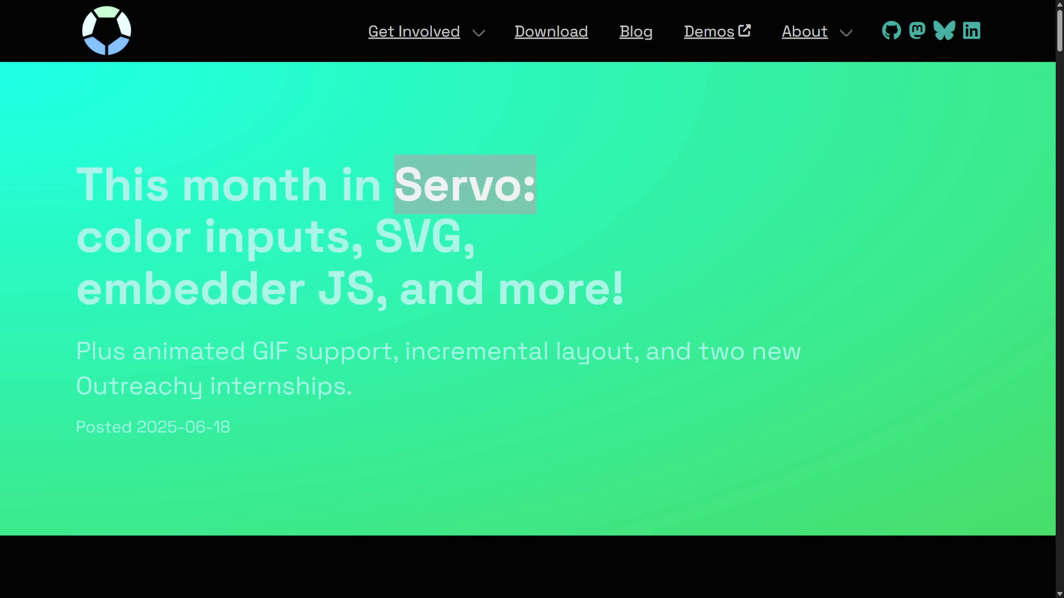
# - Highlight the Performance section's 2 MB binary size reduction and stripped DOM code lines
pyautogui.click(776, 431)
pyautogui.scroll(-6, 754, 432)
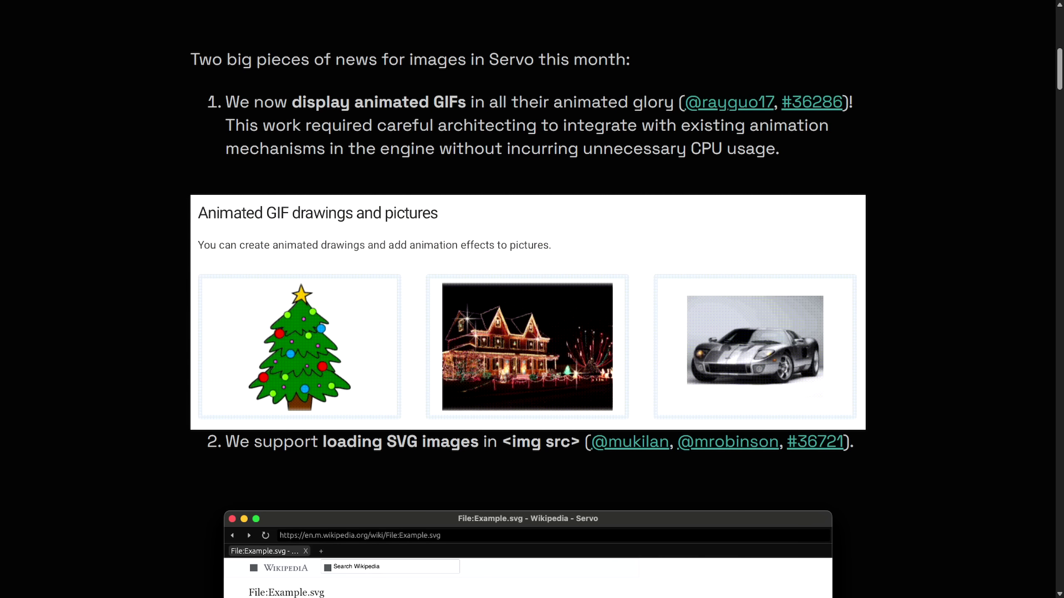
pyautogui.scroll(-3, 849, 352)
pyautogui.scroll(-3, 848, 351)
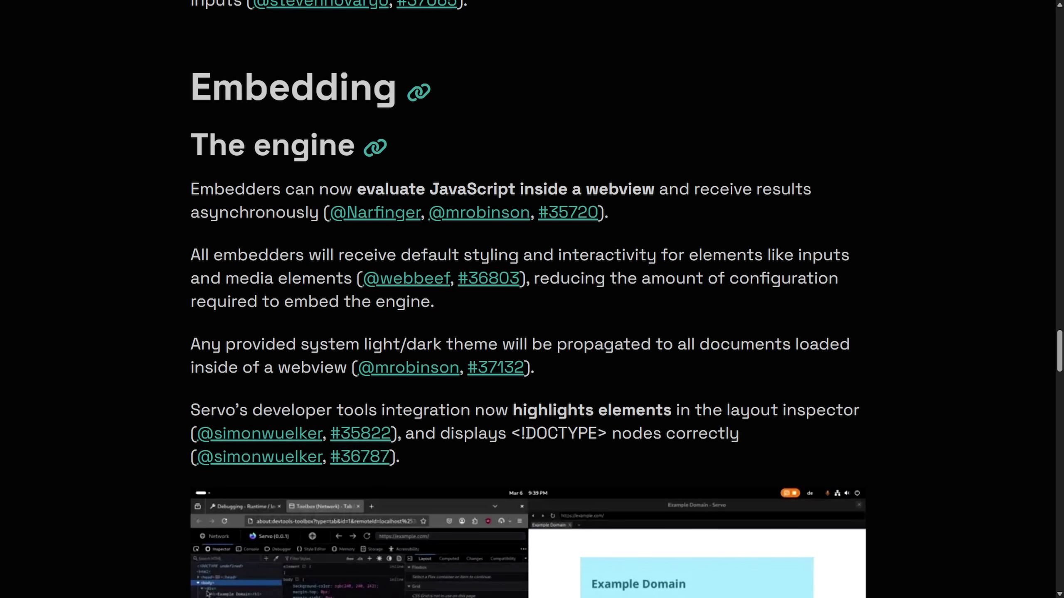
pyautogui.scroll(-2, 882, 302)
pyautogui.scroll(-3, 906, 280)
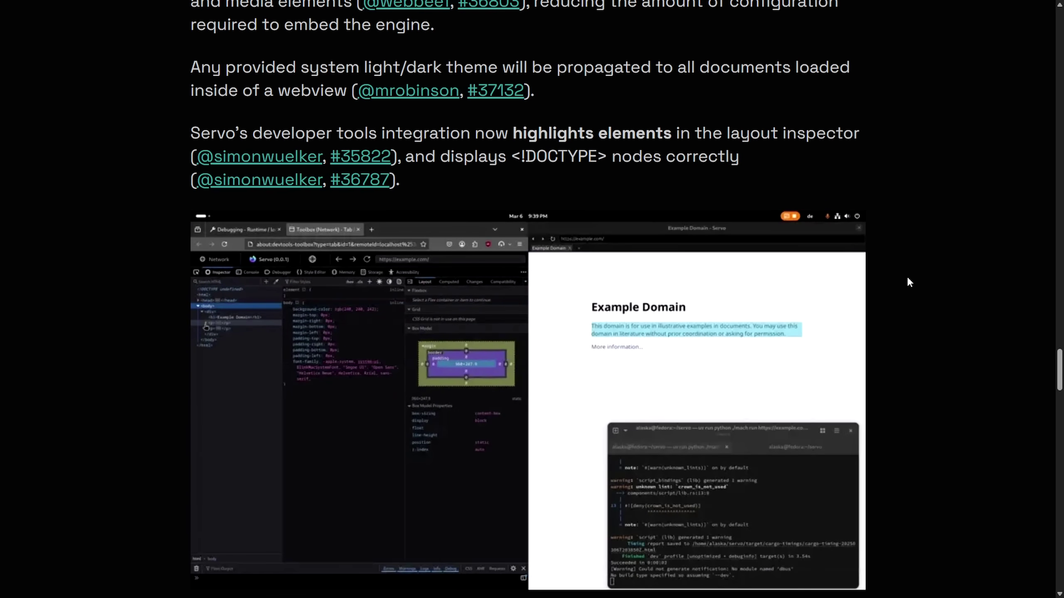
pyautogui.scroll(-3, 952, 294)
pyautogui.scroll(-2, 939, 290)
pyautogui.scroll(-5, 939, 290)
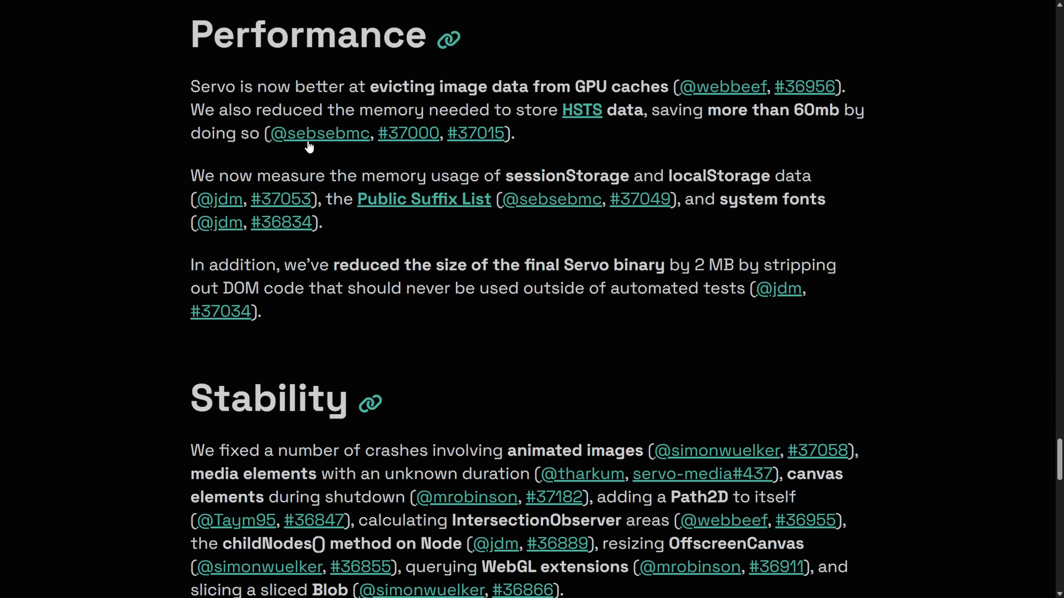
pyautogui.moveTo(182, 39); pyautogui.dragTo(924, 430)
pyautogui.click(925, 425)
pyautogui.moveTo(683, 264); pyautogui.dragTo(887, 279)
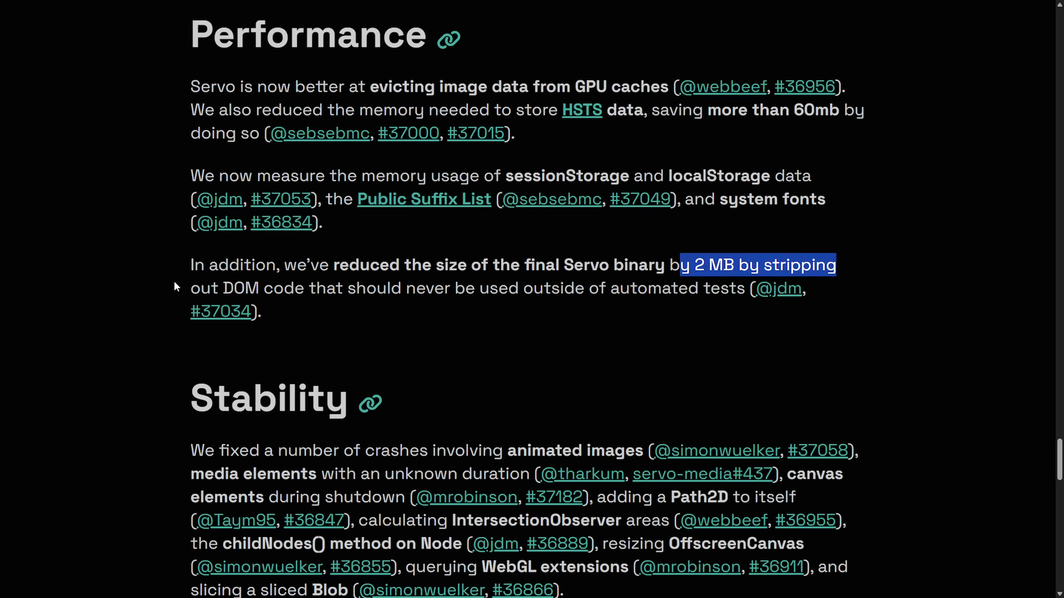
pyautogui.moveTo(221, 287); pyautogui.dragTo(390, 287)
pyautogui.click(718, 364)
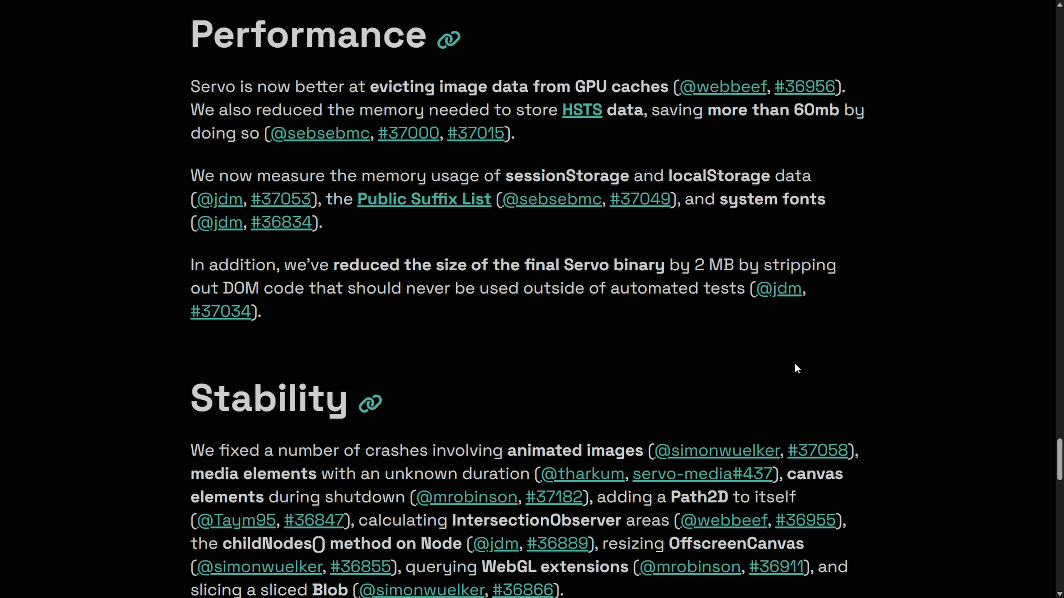
pyautogui.scroll(-10, 932, 390)
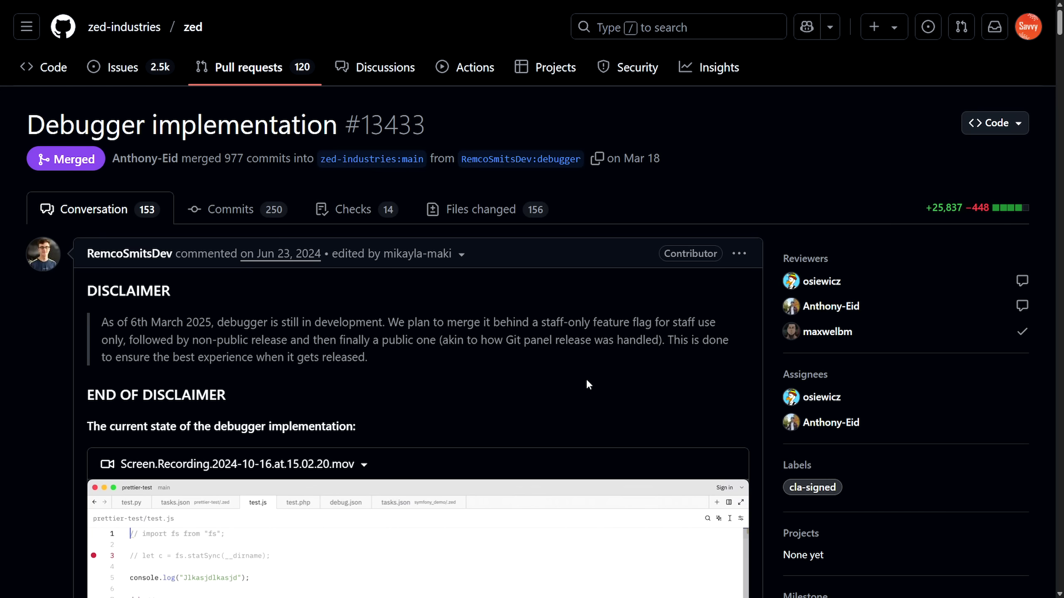
pyautogui.scroll(-1, 488, 320)
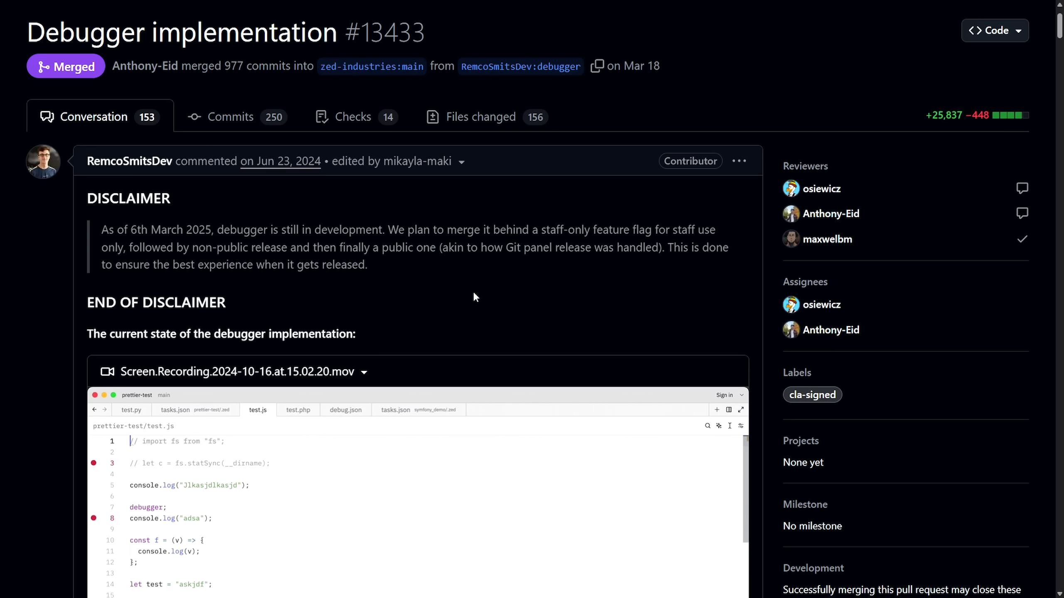
pyautogui.scroll(-3, 239, 306)
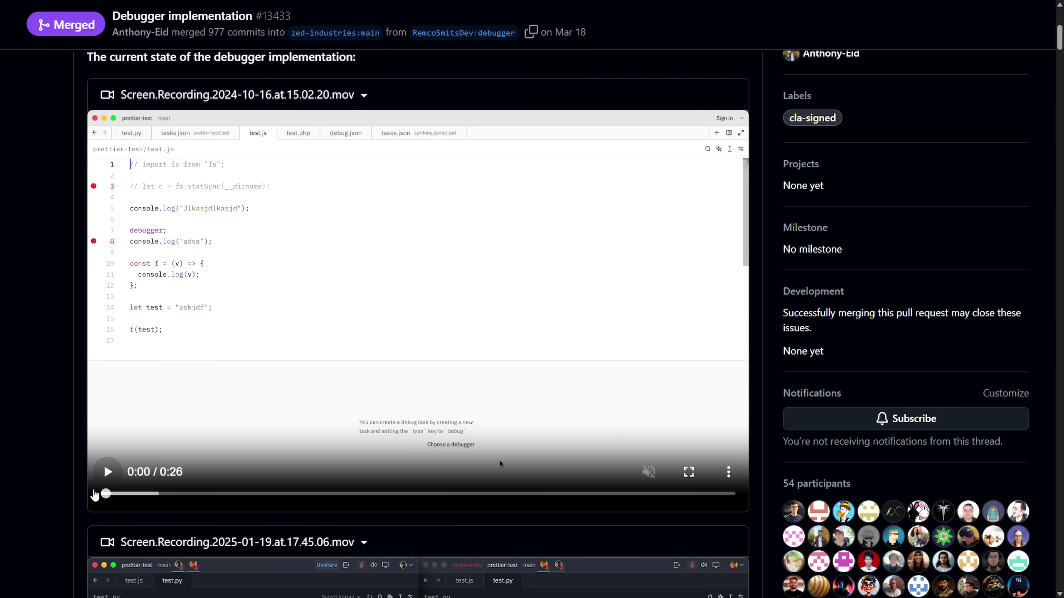
pyautogui.scroll(2, 96, 494)
pyautogui.moveTo(54, 250); pyautogui.dragTo(312, 240)
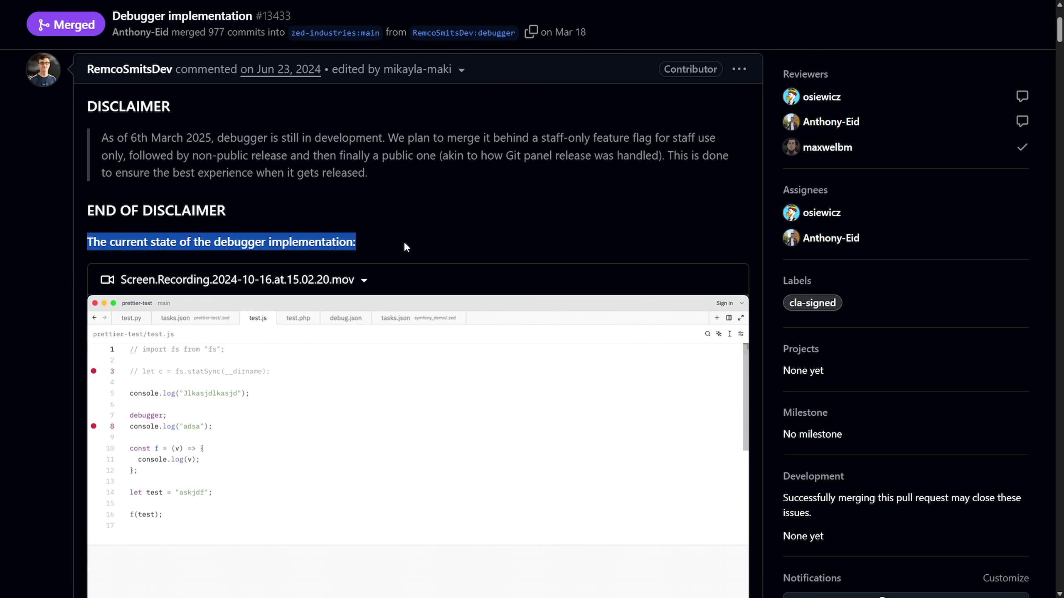
pyautogui.scroll(-1, 401, 246)
pyautogui.scroll(-1, 61, 244)
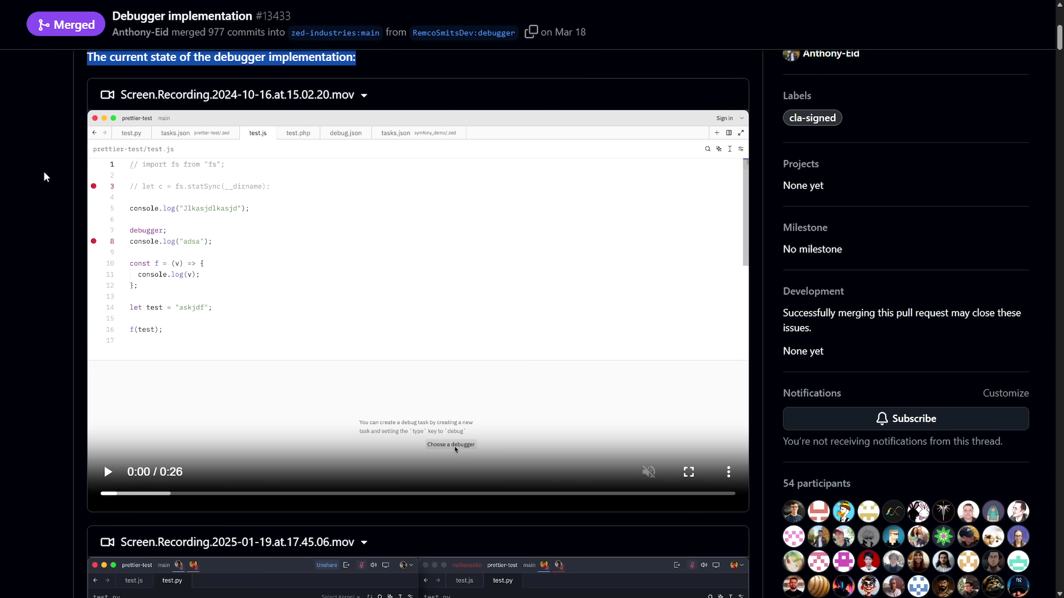
# - Deselect the heading in the Debugger implementation pull request #13433
pyautogui.click(41, 218)
pyautogui.scroll(-3, 45, 254)
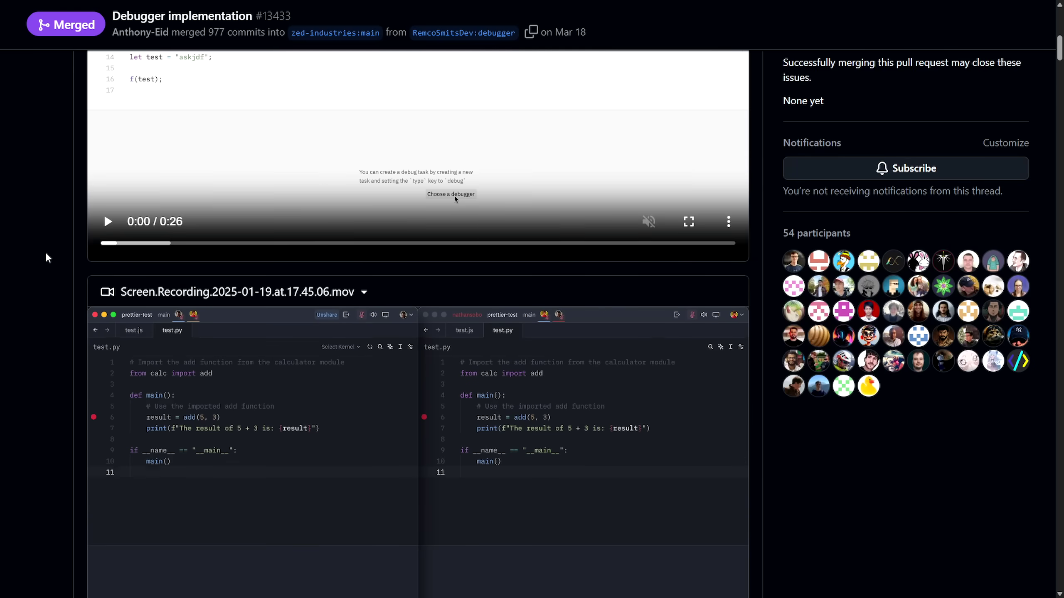
pyautogui.scroll(-1, 46, 258)
pyautogui.scroll(-1, 46, 258)
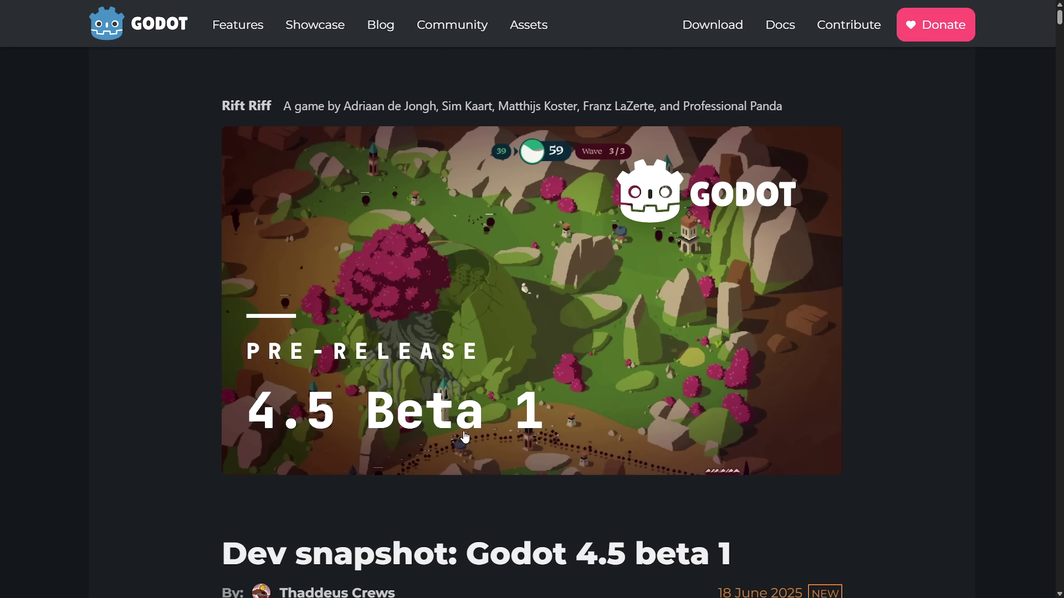
pyautogui.scroll(-5, 686, 453)
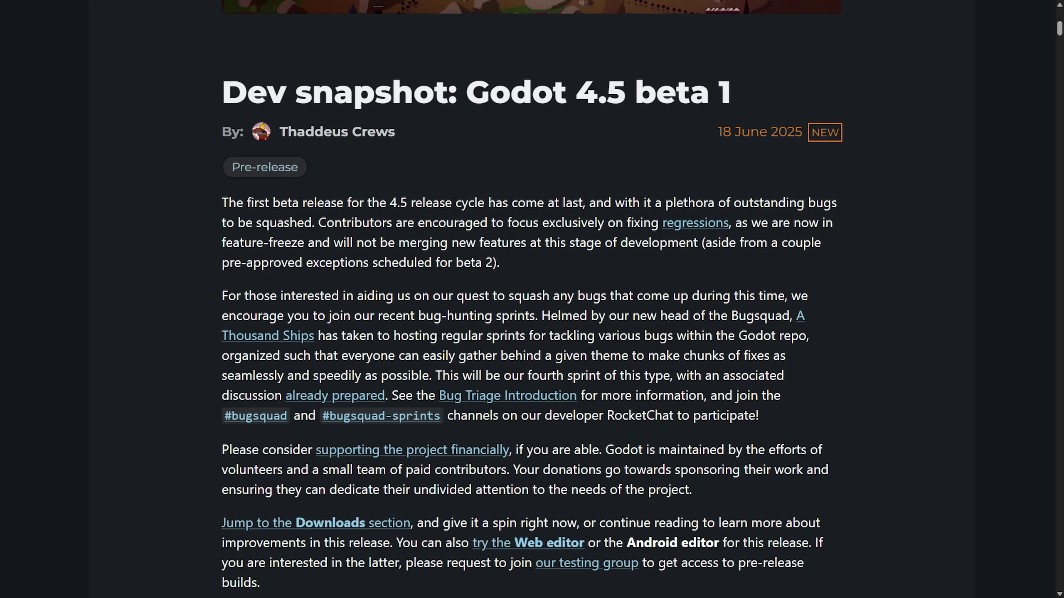
pyautogui.scroll(-4, 933, 253)
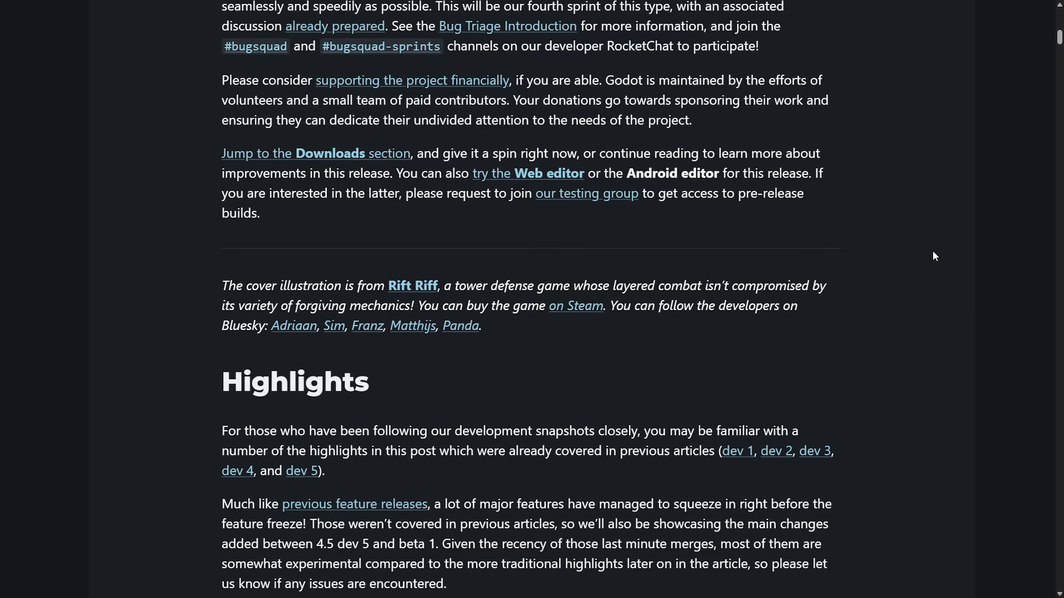
pyautogui.scroll(-5, 933, 254)
pyautogui.scroll(2, 933, 253)
pyautogui.scroll(-3, 925, 252)
pyautogui.scroll(-5, 924, 252)
pyautogui.scroll(-1, 924, 251)
pyautogui.scroll(-3, 924, 250)
pyautogui.scroll(-2, 923, 250)
pyautogui.scroll(-5, 922, 250)
pyautogui.scroll(-6, 922, 250)
pyautogui.scroll(-2, 923, 251)
pyautogui.scroll(1, 922, 250)
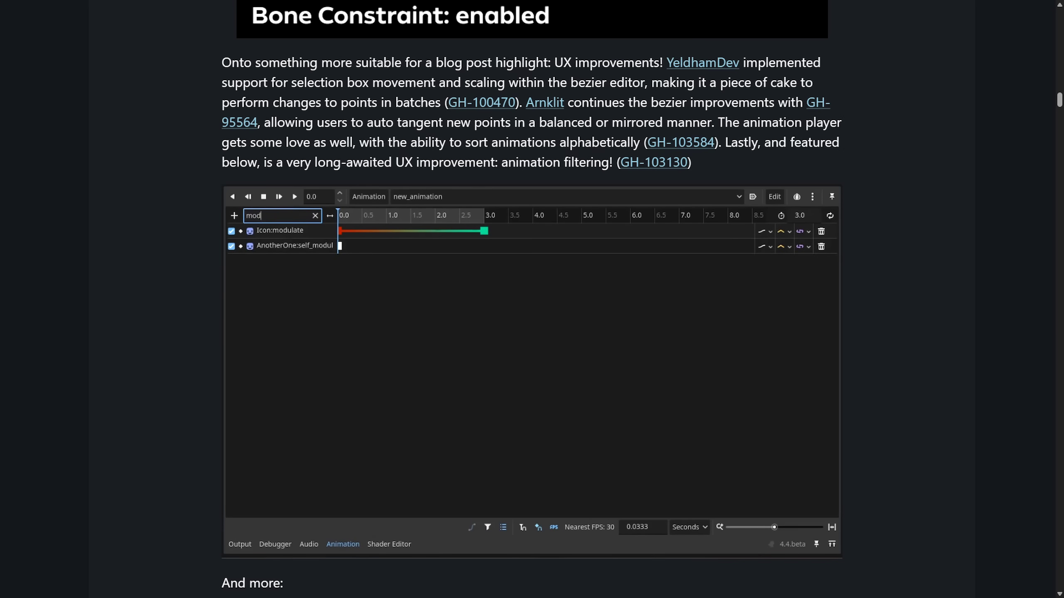
pyautogui.scroll(-8, 326, 497)
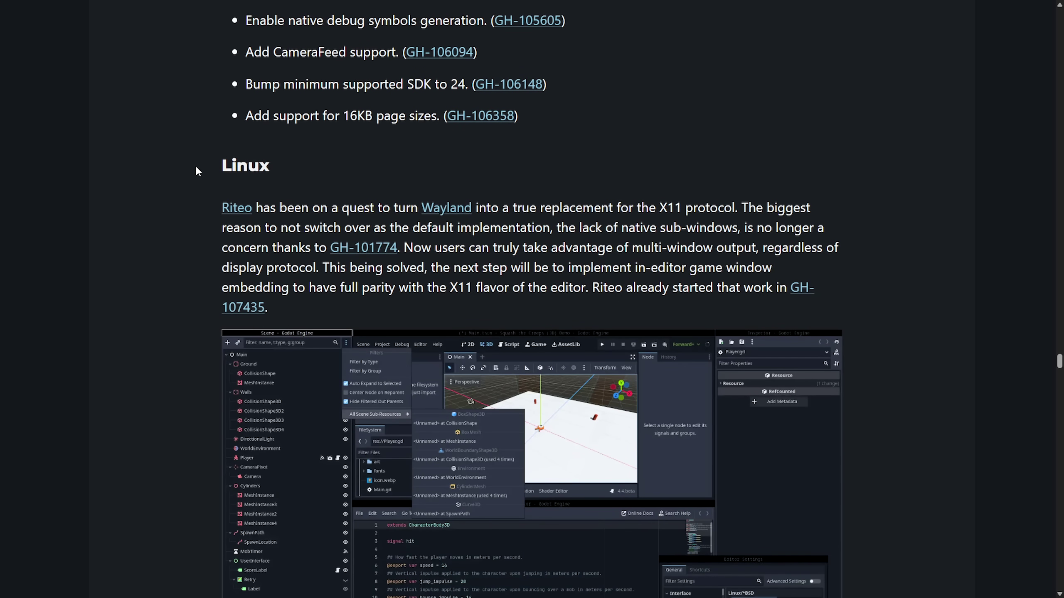
pyautogui.moveTo(195, 165); pyautogui.dragTo(291, 166)
# - Select the Wayland switch-over, GH-101774, multi-window output and window embedding sentences
pyautogui.click(341, 175)
pyautogui.scroll(-1, 344, 175)
pyautogui.moveTo(222, 115); pyautogui.dragTo(767, 118)
pyautogui.moveTo(220, 134); pyautogui.dragTo(841, 140)
pyautogui.moveTo(214, 155); pyautogui.dragTo(844, 158)
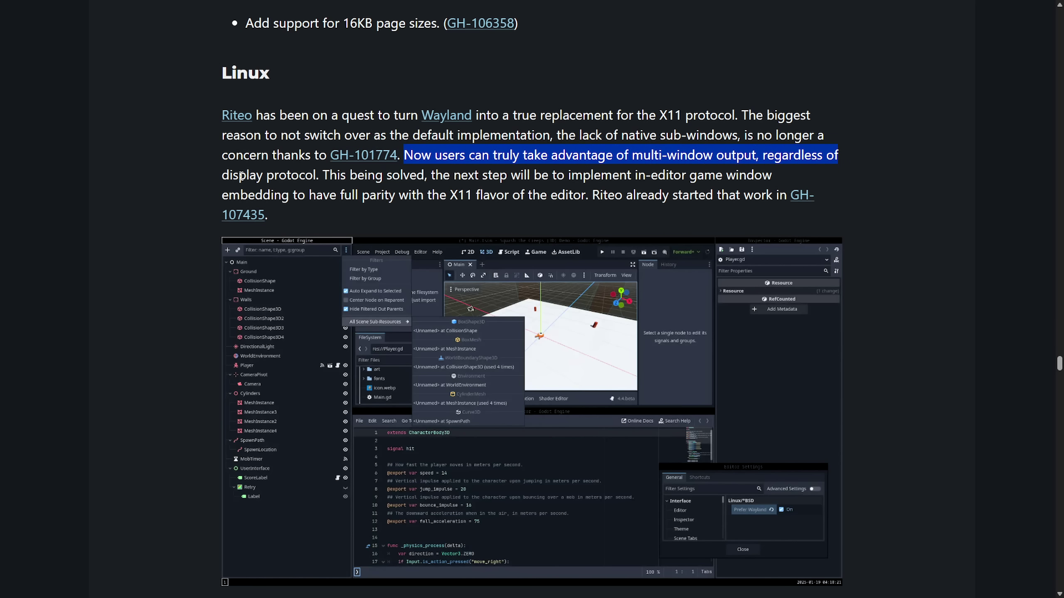
pyautogui.moveTo(230, 175); pyautogui.dragTo(792, 183)
pyautogui.moveTo(208, 202)
pyautogui.mouseDown()
pyautogui.moveTo(308, 209)
pyautogui.moveTo(426, 195)
pyautogui.moveTo(713, 195)
pyautogui.moveTo(834, 210)
pyautogui.mouseUp()
pyautogui.click(835, 206)
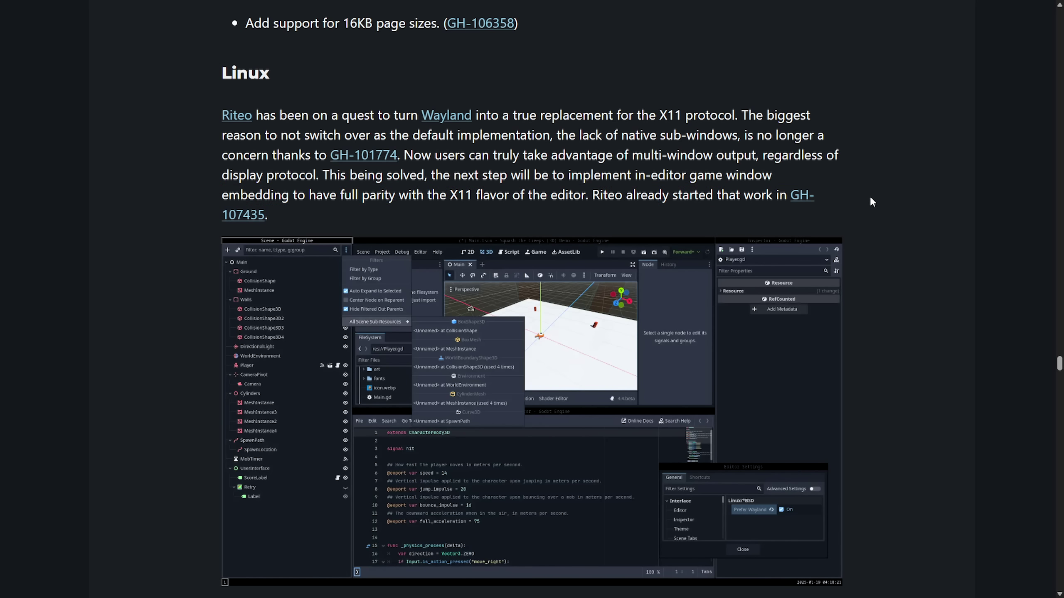
pyautogui.scroll(-1, 854, 208)
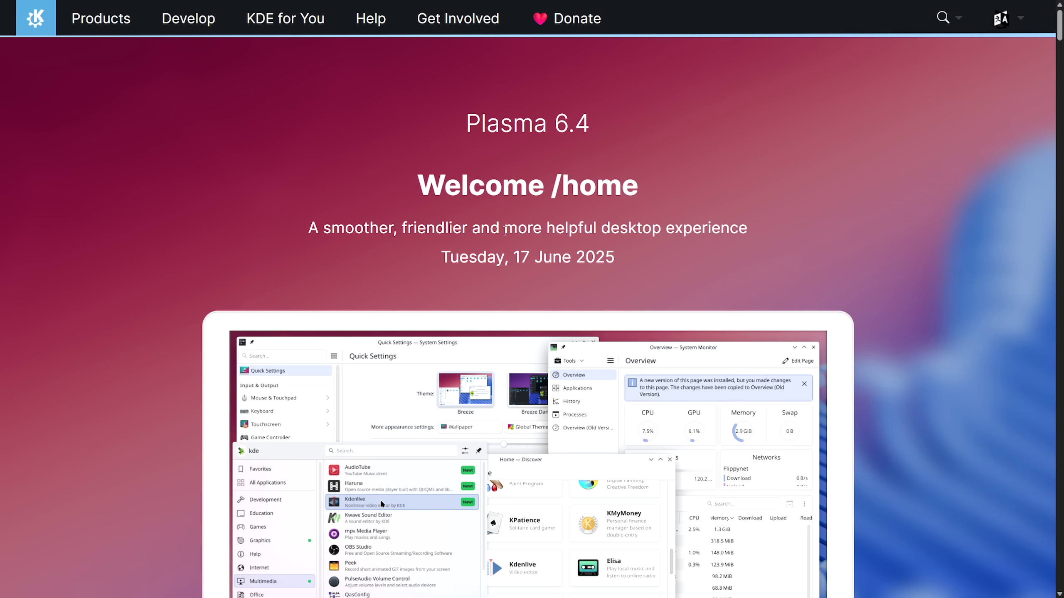
pyautogui.scroll(-10, 853, 263)
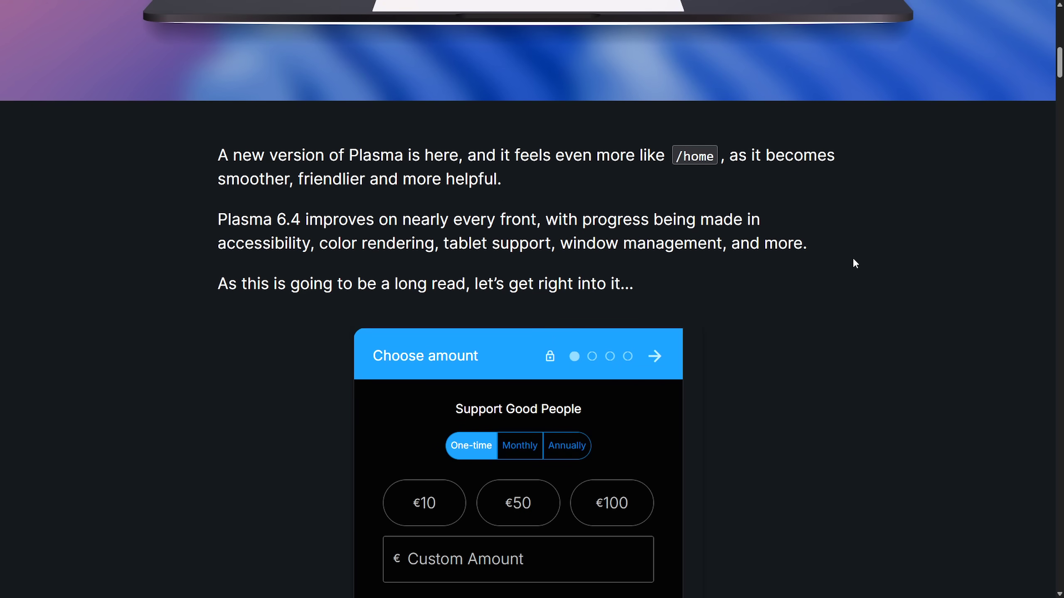
pyautogui.scroll(-10, 853, 263)
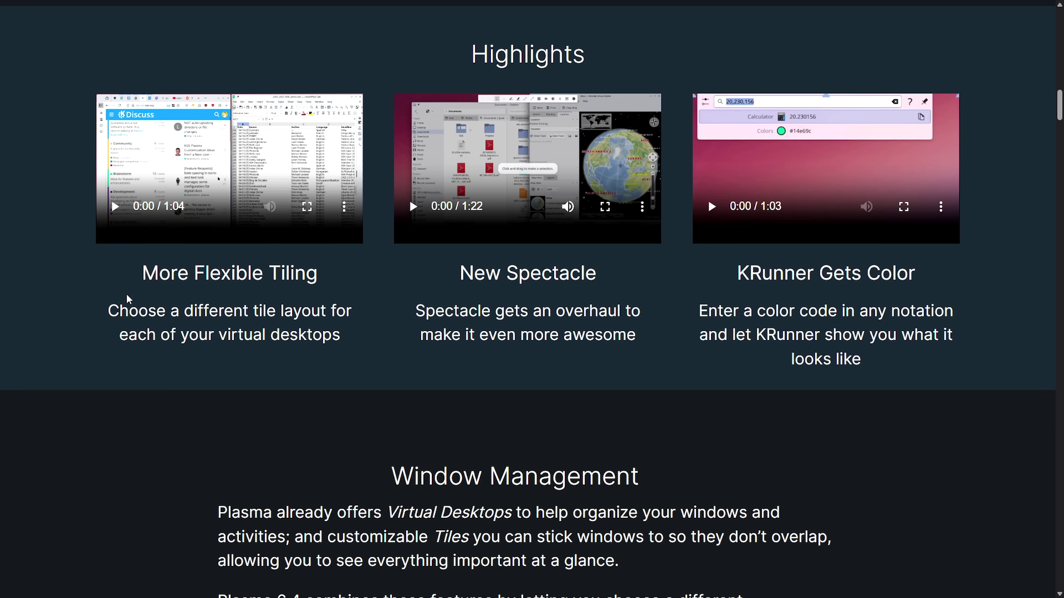
# - Select the More Flexible Tiling and New Spectacle highlight cards' headings and descriptions
pyautogui.moveTo(127, 296); pyautogui.dragTo(347, 275)
pyautogui.click(367, 286)
pyautogui.moveTo(95, 321)
pyautogui.mouseDown()
pyautogui.moveTo(272, 310)
pyautogui.moveTo(358, 337)
pyautogui.mouseUp()
pyautogui.click(359, 337)
pyautogui.moveTo(362, 341); pyautogui.dragTo(229, 329)
pyautogui.click(364, 336)
pyautogui.moveTo(454, 284); pyautogui.dragTo(623, 287)
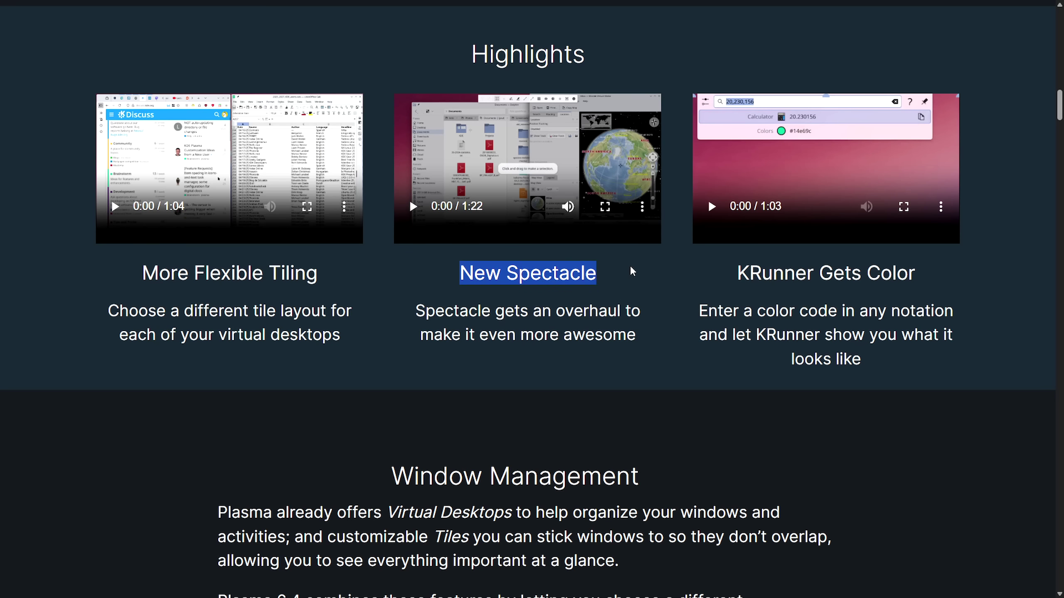
pyautogui.click(426, 317)
pyautogui.moveTo(426, 317); pyautogui.dragTo(641, 336)
pyautogui.click(643, 341)
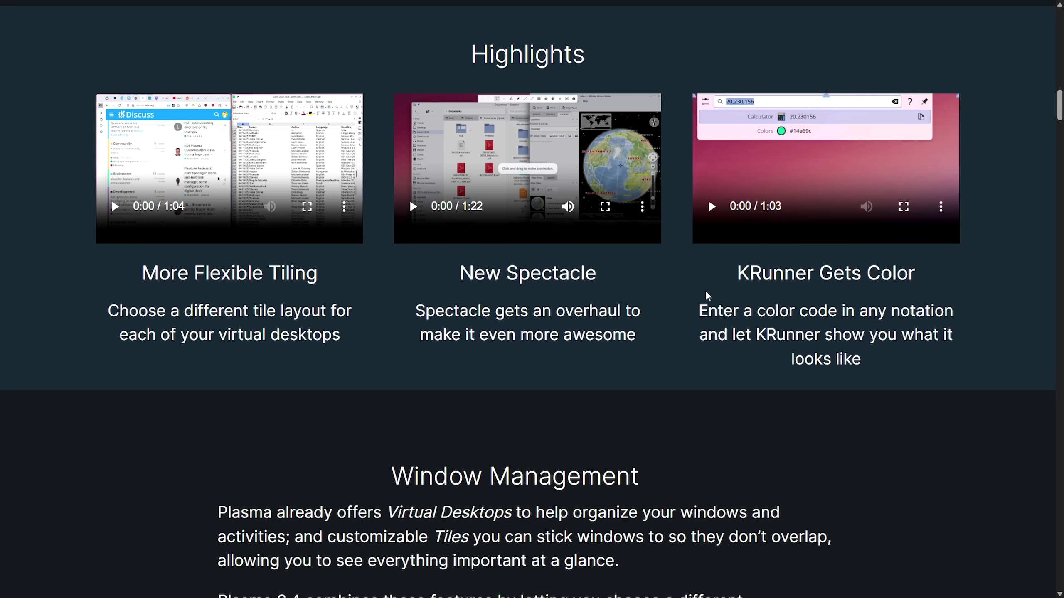
# - Select the KRunner Gets Color card's text and play its demo video
pyautogui.moveTo(738, 276)
pyautogui.mouseDown()
pyautogui.moveTo(925, 311)
pyautogui.moveTo(939, 359)
pyautogui.mouseUp()
pyautogui.click(939, 359)
pyautogui.moveTo(688, 314)
pyautogui.mouseDown()
pyautogui.moveTo(930, 314)
pyautogui.moveTo(960, 332)
pyautogui.mouseUp()
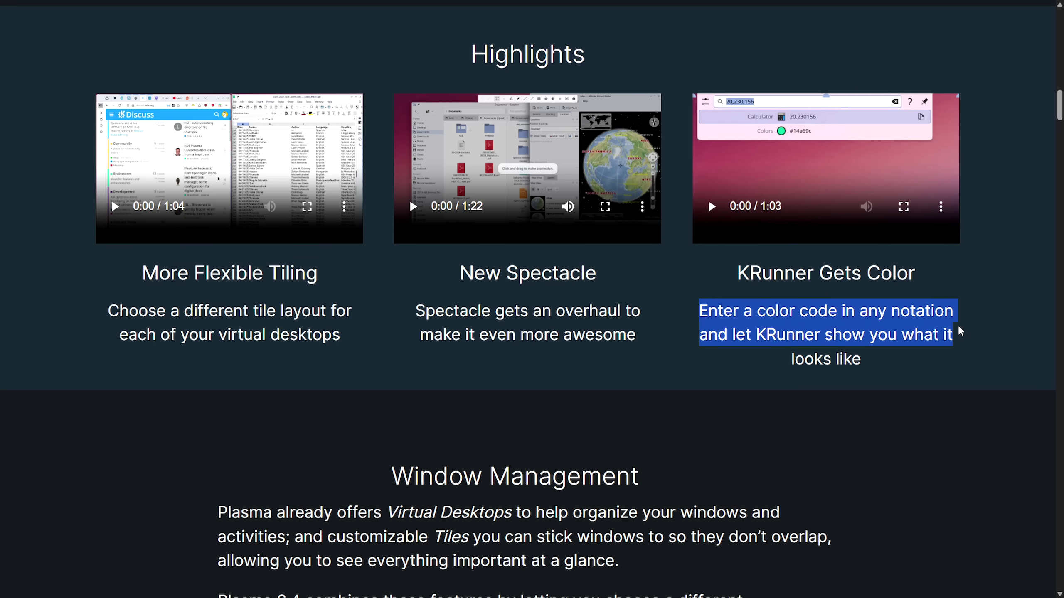
pyautogui.moveTo(960, 332); pyautogui.dragTo(964, 356)
pyautogui.click(965, 359)
pyautogui.click(887, 238)
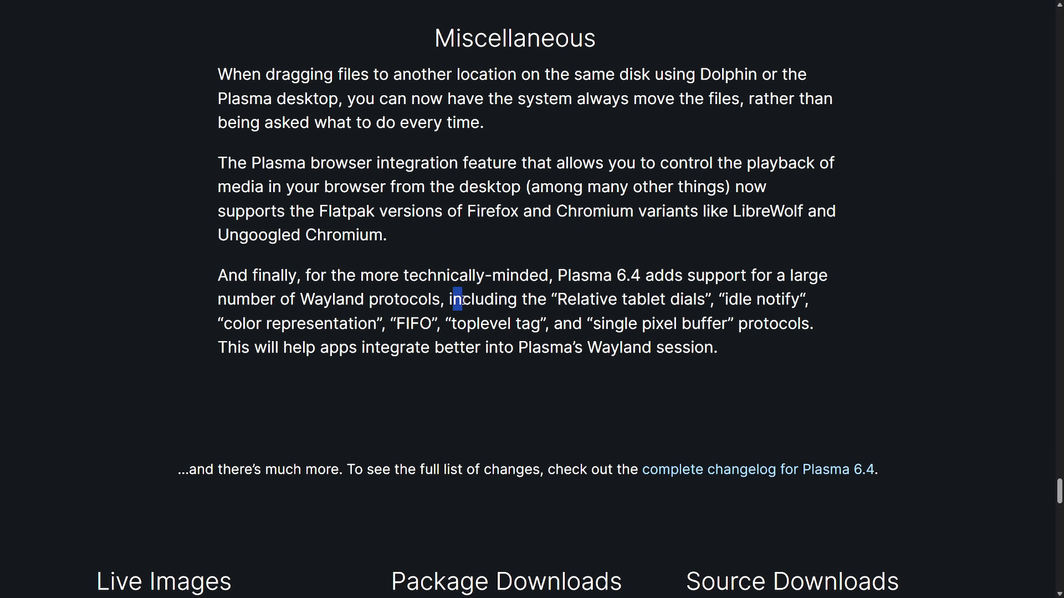
pyautogui.moveTo(449, 300); pyautogui.dragTo(808, 299)
pyautogui.moveTo(220, 324); pyautogui.dragTo(576, 327)
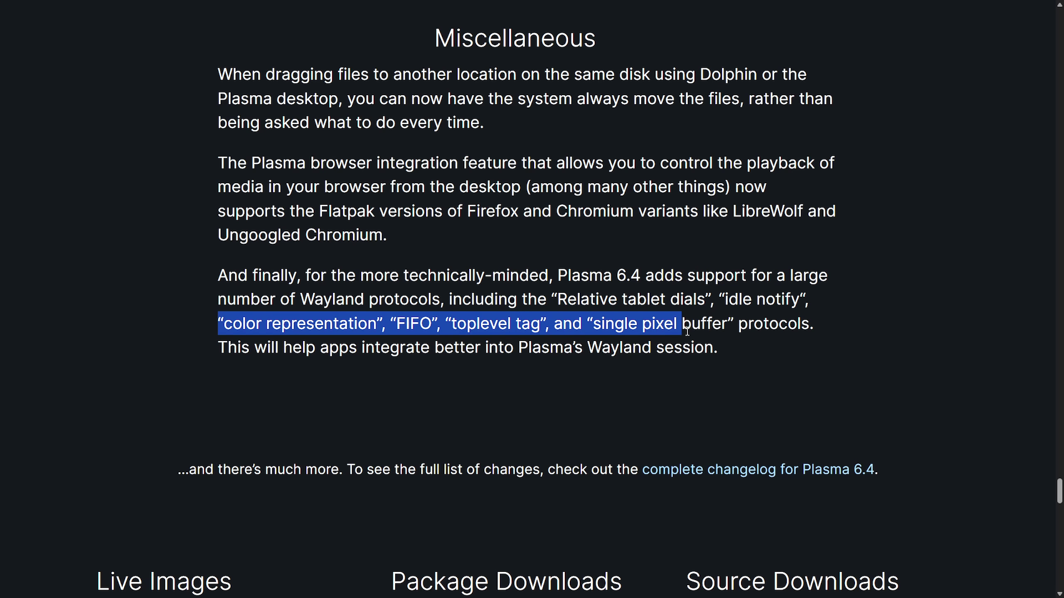
pyautogui.moveTo(577, 327); pyautogui.dragTo(823, 342)
pyautogui.click(439, 348)
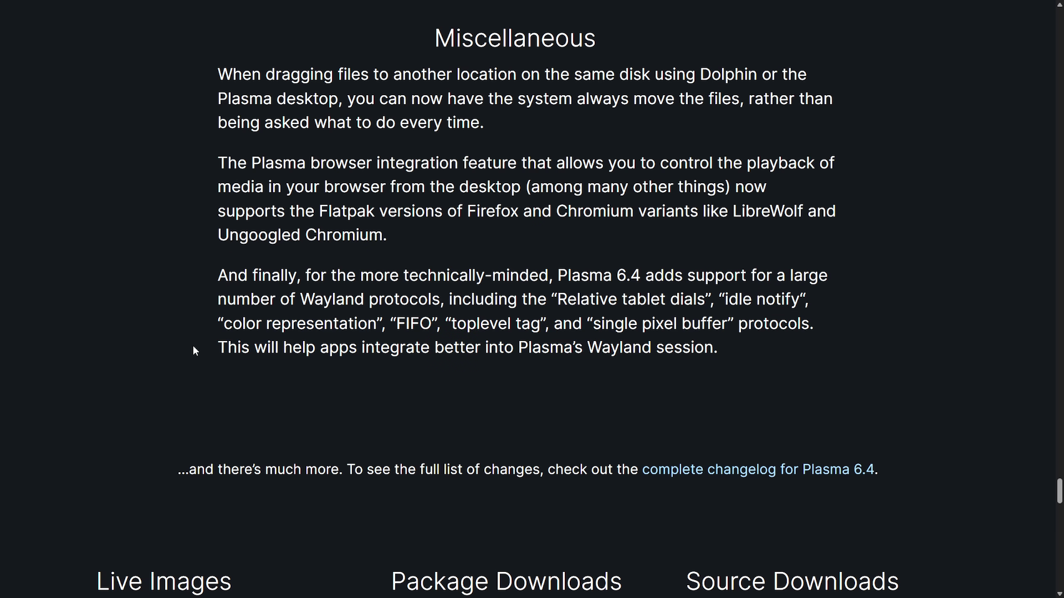
pyautogui.moveTo(194, 345); pyautogui.dragTo(717, 348)
pyautogui.click(743, 357)
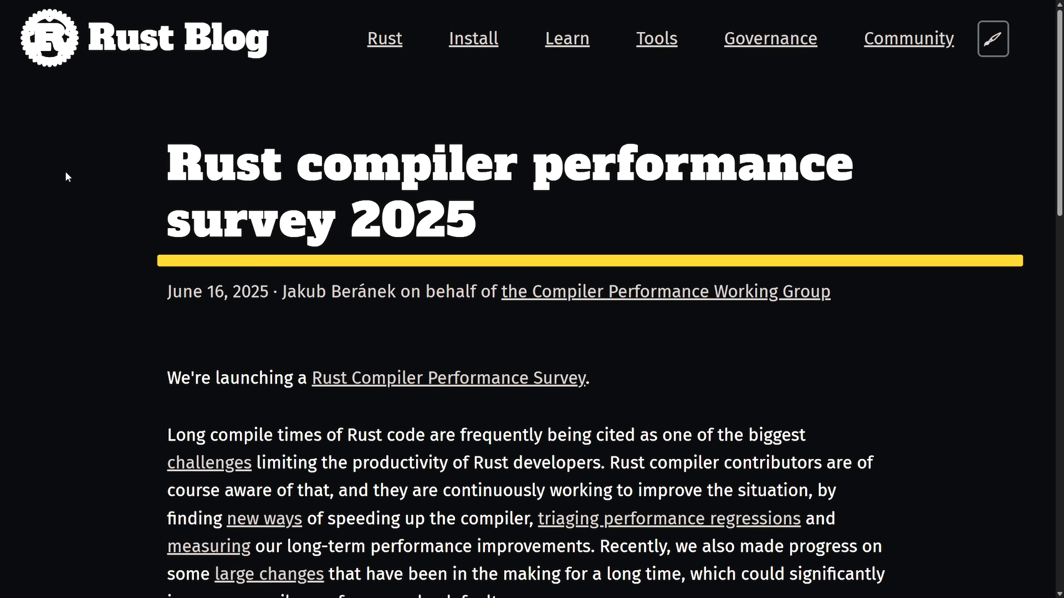
pyautogui.moveTo(157, 179); pyautogui.dragTo(866, 173)
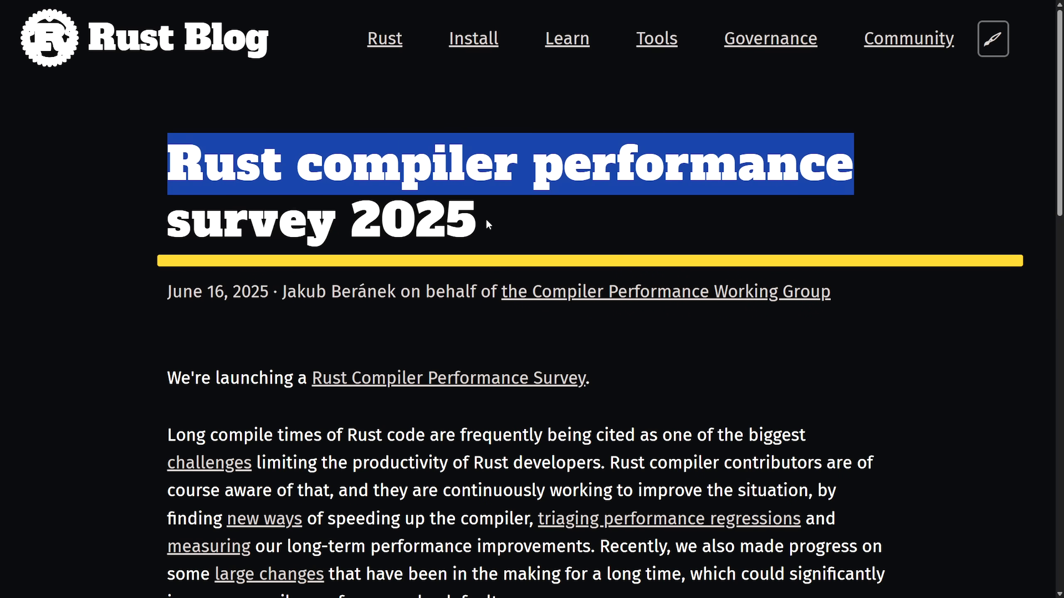
pyautogui.doubleClick(398, 218)
pyautogui.click(576, 213)
pyautogui.scroll(-4, 535, 198)
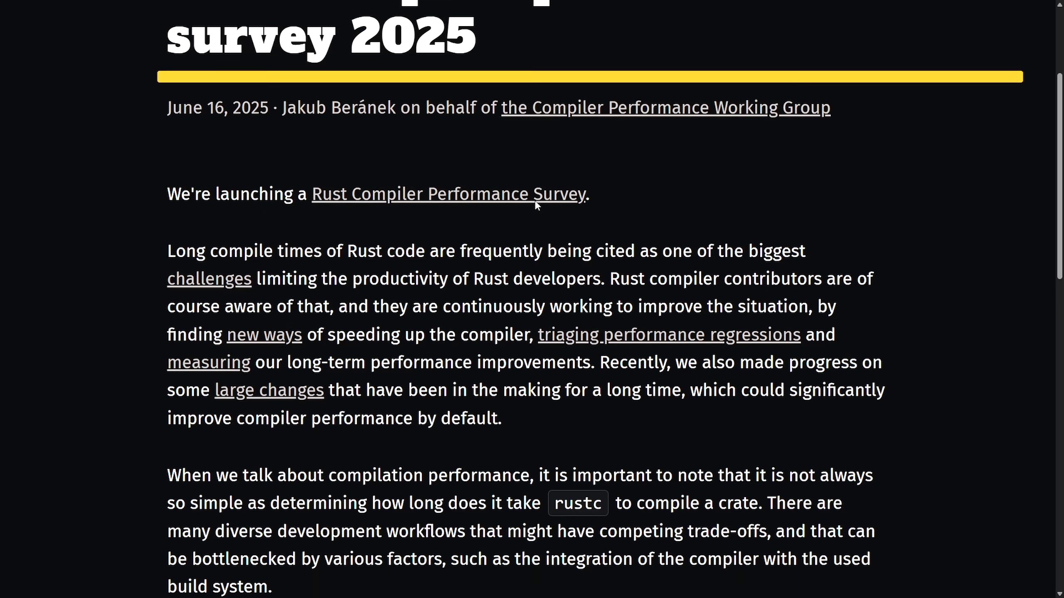
pyautogui.scroll(-2, 538, 202)
pyautogui.moveTo(186, 158); pyautogui.dragTo(466, 159)
pyautogui.click(465, 190)
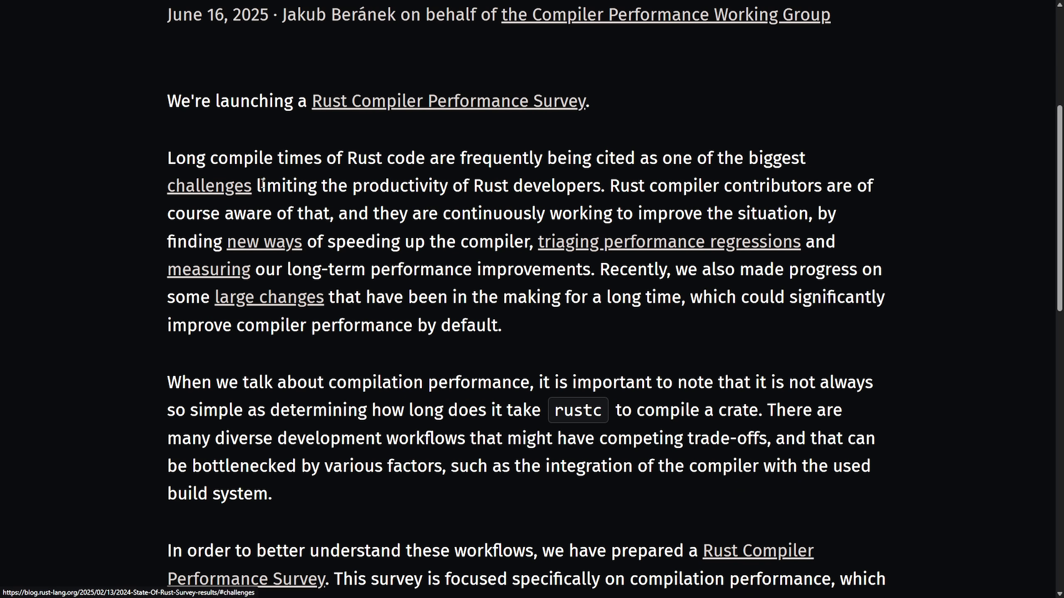
pyautogui.moveTo(281, 185); pyautogui.dragTo(605, 180)
pyautogui.click(605, 179)
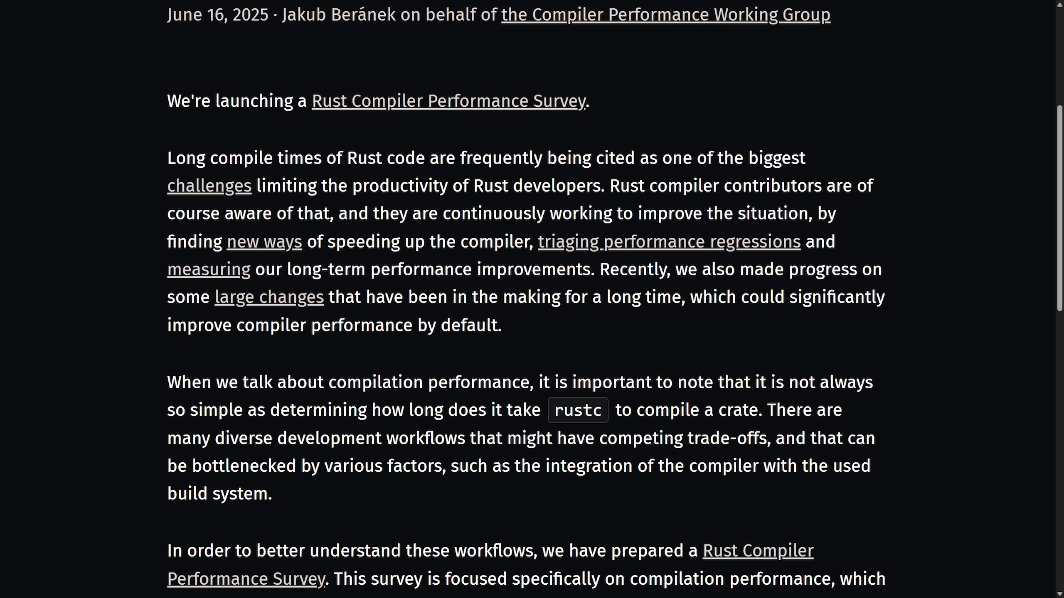
pyautogui.scroll(-5, 605, 300)
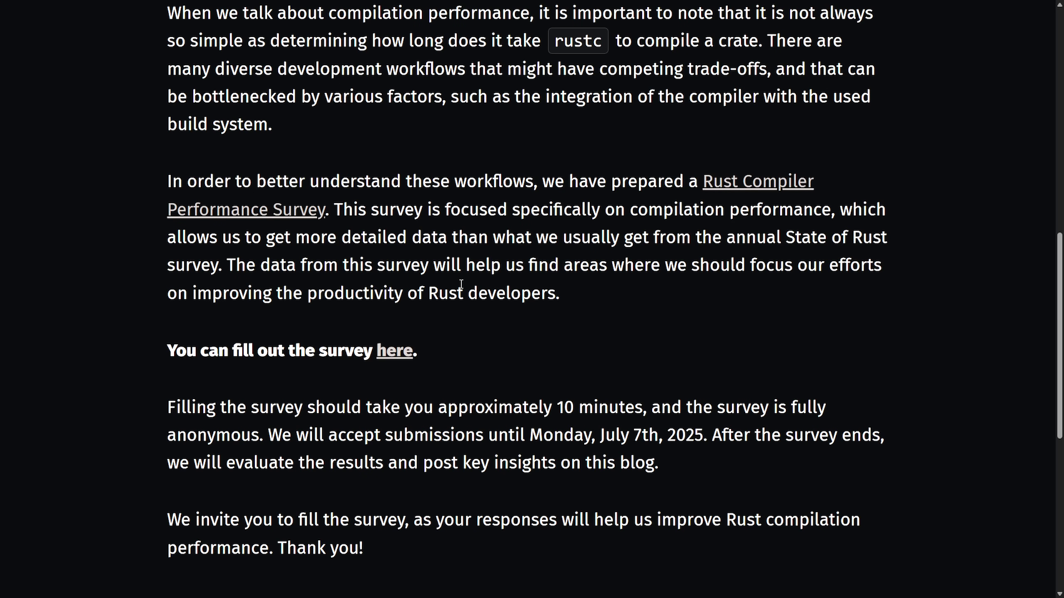
pyautogui.scroll(-2, 461, 283)
pyautogui.scroll(1, 483, 285)
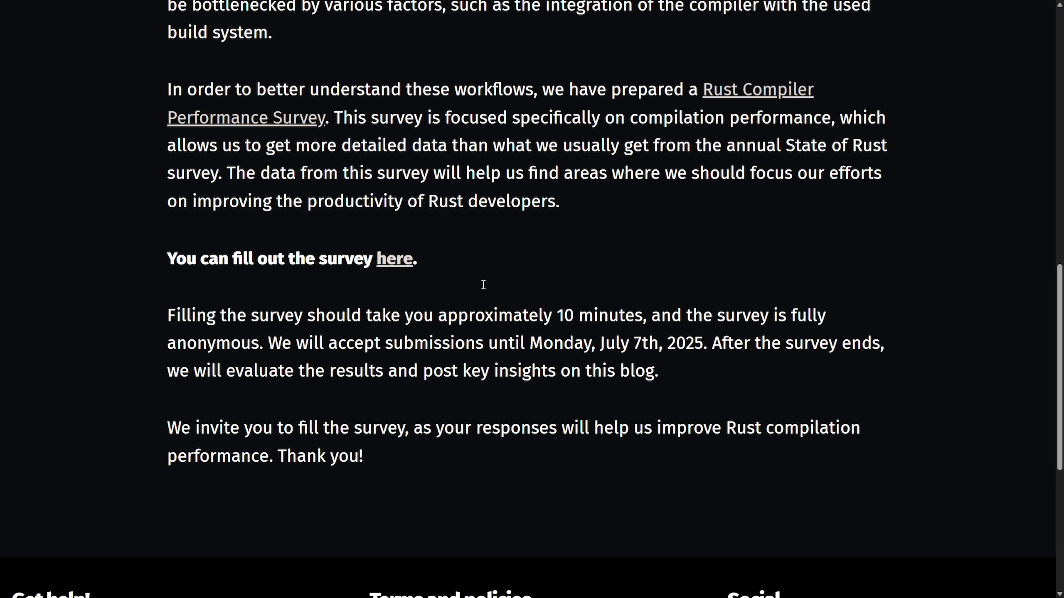
pyautogui.scroll(1, 483, 284)
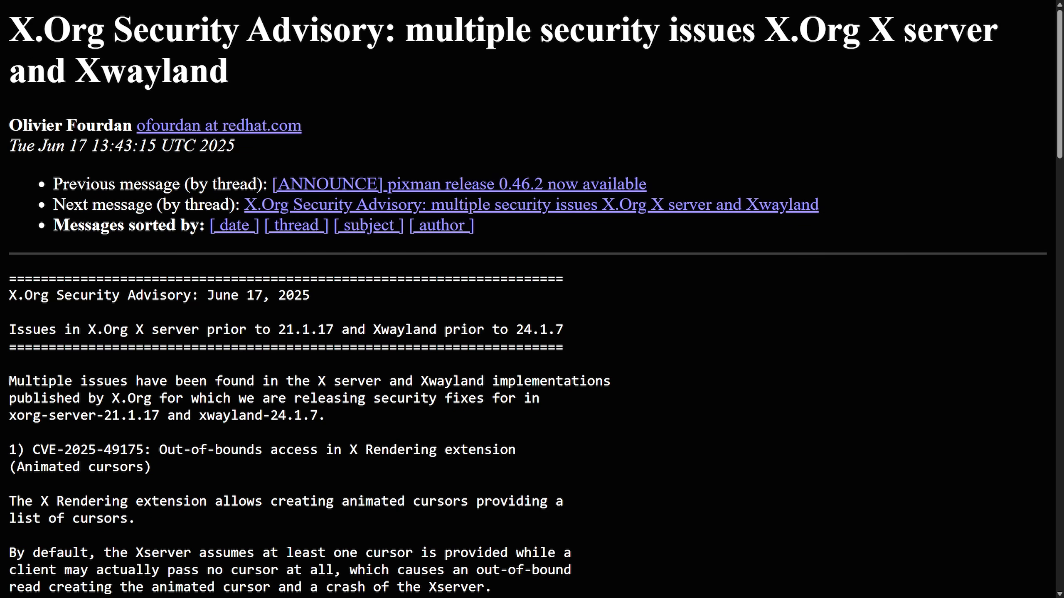
# - Highlight the advisory title: X.Org Security Advisory, multiple security issues, and Xwayland
pyautogui.moveTo(3, 24); pyautogui.dragTo(966, 55)
pyautogui.click(407, 61)
pyautogui.click(946, 66)
pyautogui.moveTo(26, 71); pyautogui.dragTo(377, 88)
pyautogui.click(378, 88)
pyautogui.scroll(-2, 663, 347)
pyautogui.moveTo(160, 265); pyautogui.dragTo(391, 267)
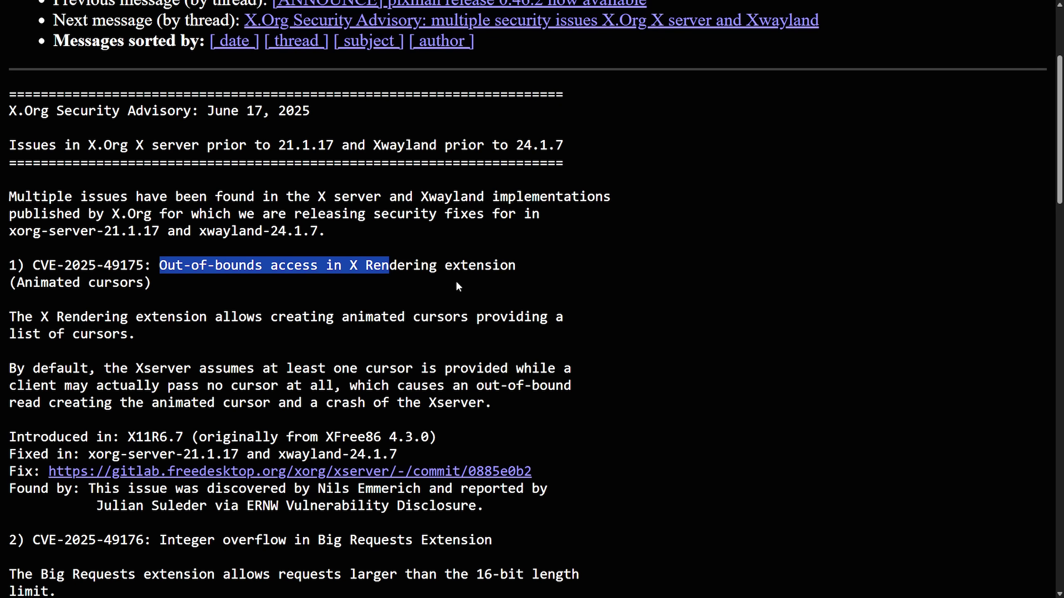
# - Step through the out-of-bounds, Big Requests, data leak, unprocessed request, X Record and RandR headings
pyautogui.click(556, 275)
pyautogui.scroll(-3, 569, 308)
pyautogui.moveTo(160, 264); pyautogui.dragTo(525, 260)
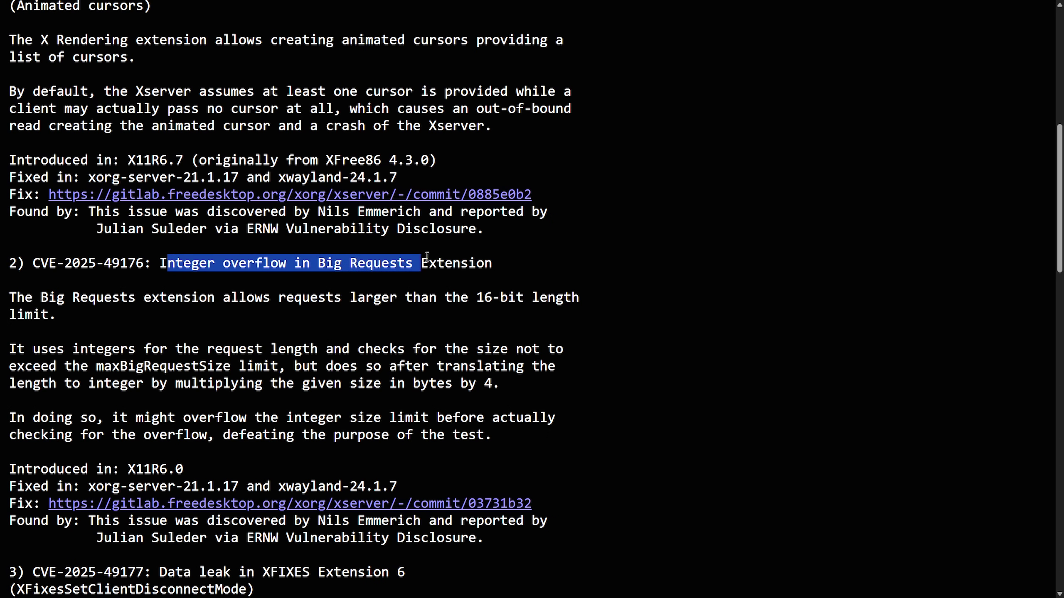
pyautogui.click(524, 258)
pyautogui.scroll(-1, 563, 268)
pyautogui.scroll(-3, 563, 268)
pyautogui.scroll(-1, 561, 263)
pyautogui.moveTo(159, 203); pyautogui.dragTo(430, 203)
pyautogui.click(449, 210)
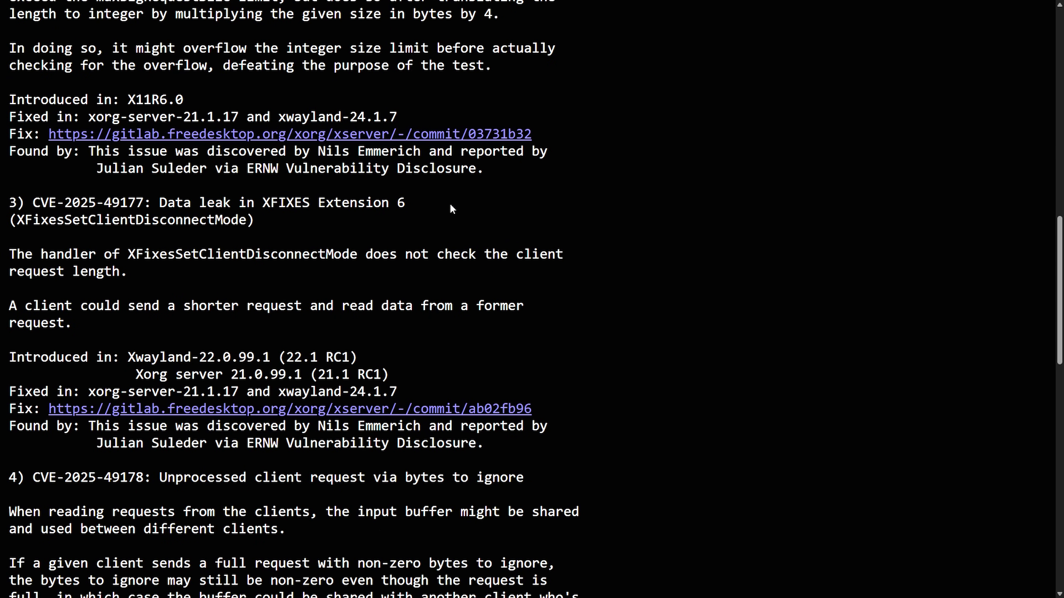
pyautogui.scroll(-3, 455, 205)
pyautogui.moveTo(159, 200); pyautogui.dragTo(567, 206)
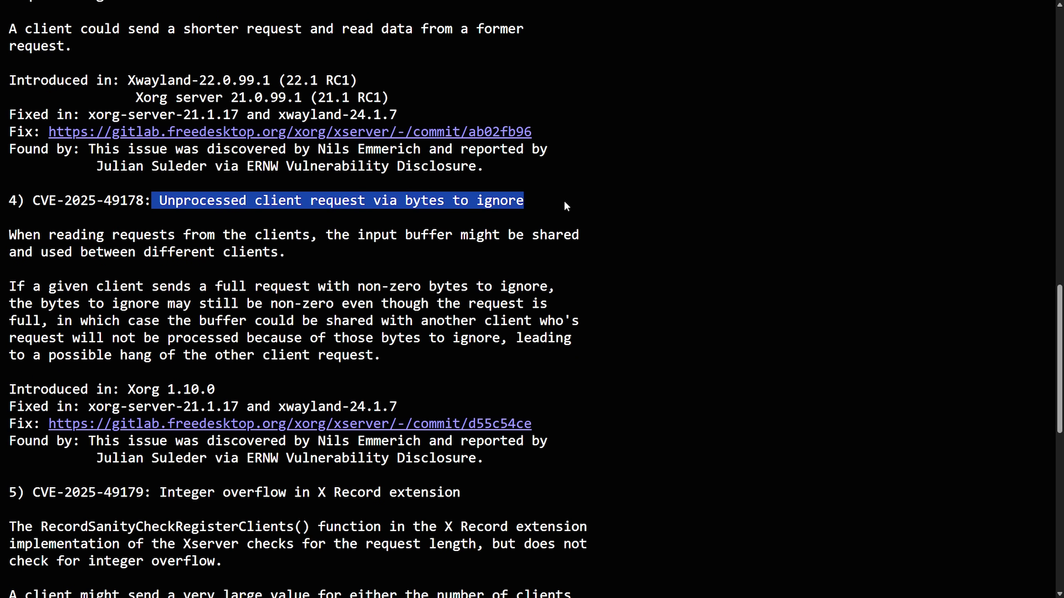
pyautogui.click(576, 204)
pyautogui.scroll(-3, 573, 201)
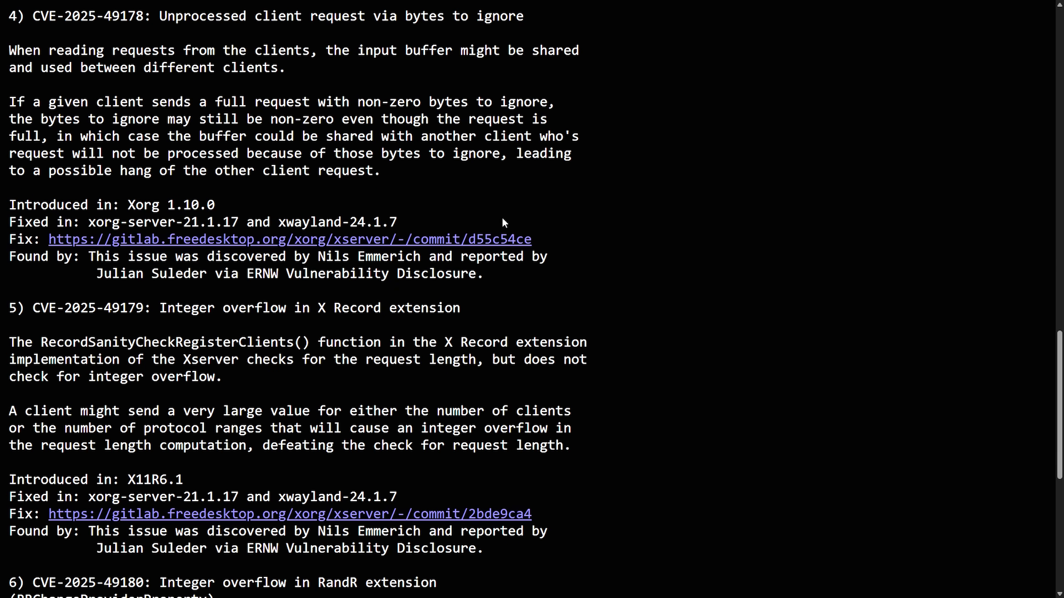
pyautogui.moveTo(152, 215); pyautogui.dragTo(485, 217)
pyautogui.click(491, 218)
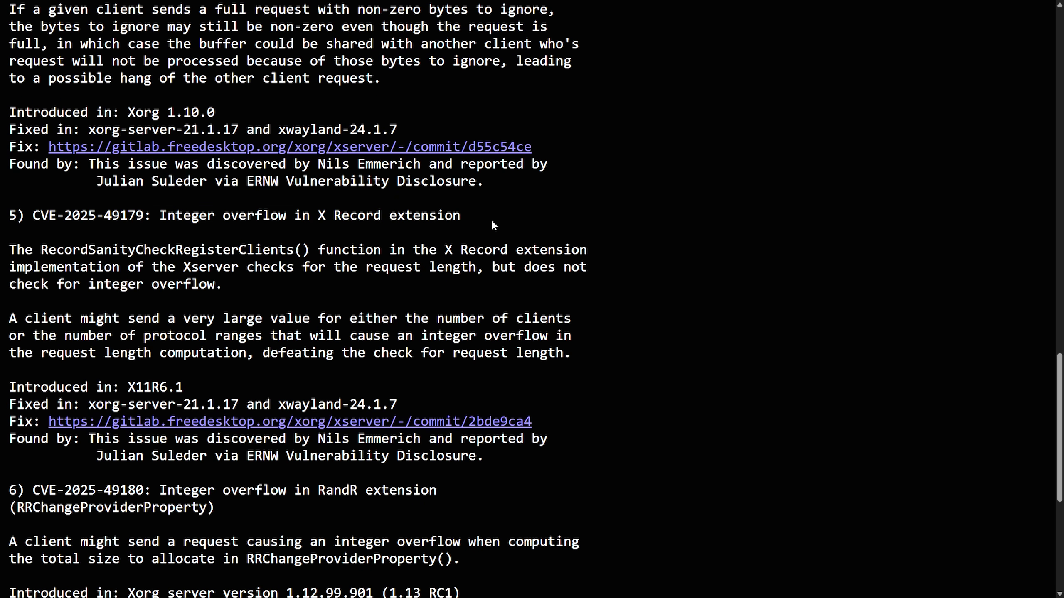
pyautogui.scroll(-3, 492, 224)
pyautogui.moveTo(157, 213); pyautogui.dragTo(434, 224)
pyautogui.click(516, 230)
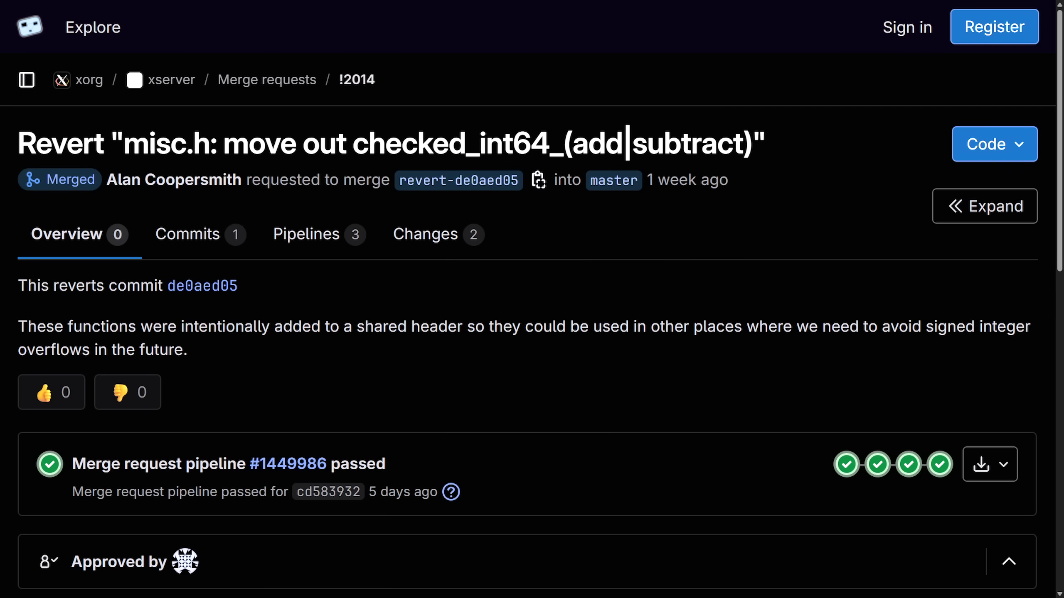
# - Back on the merge requests list, cycle through the 'revert' matches and close find
pyautogui.hotkey('alt', 'Left')
pyautogui.hotkey('ctrl', 'f')
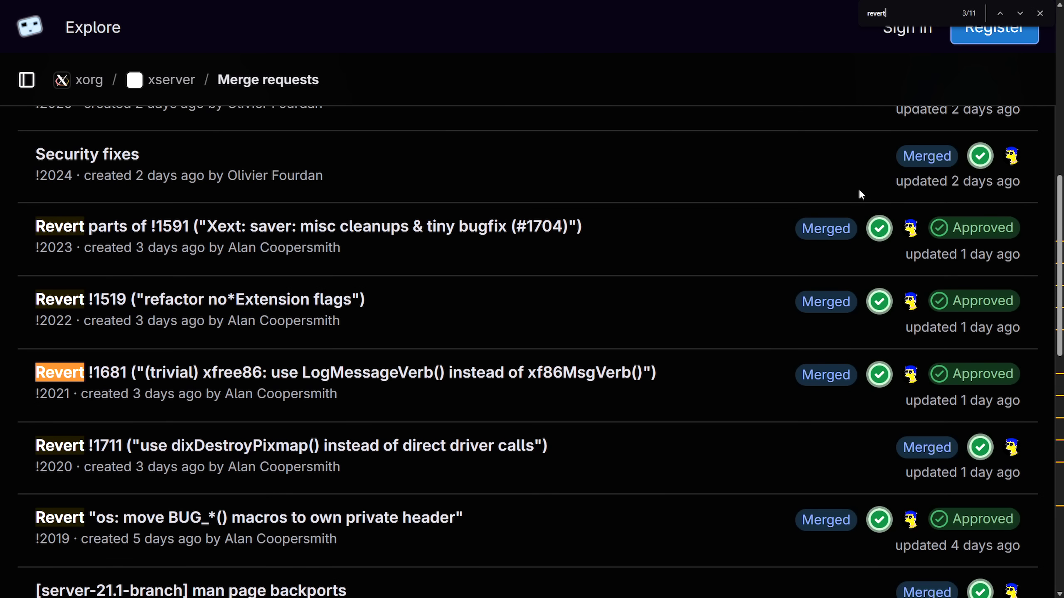
pyautogui.press('Return')
pyautogui.press('Return')
pyautogui.press('Return')
pyautogui.press('Return')
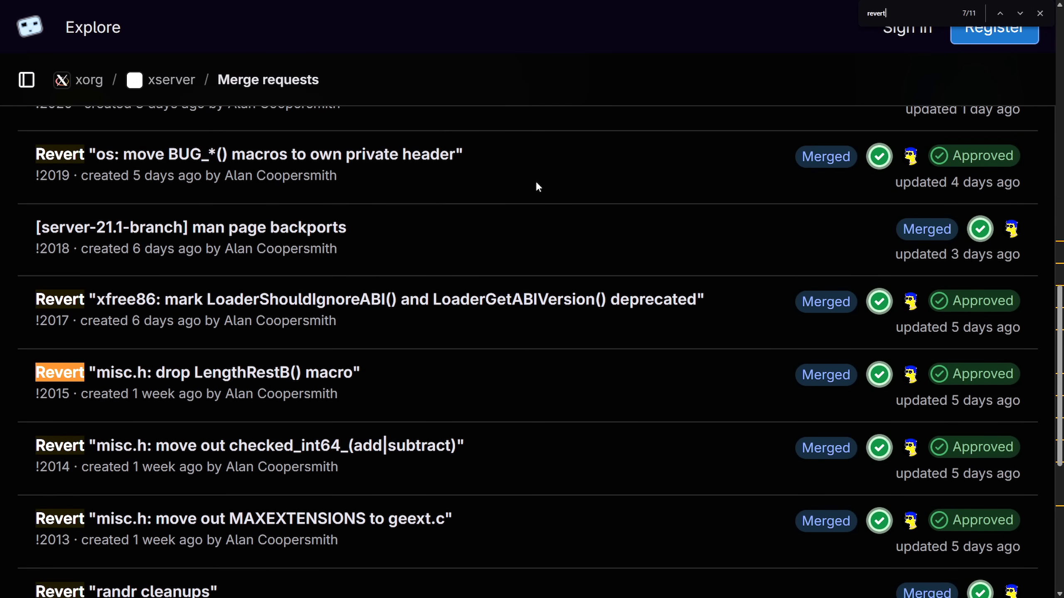
pyautogui.press('Return')
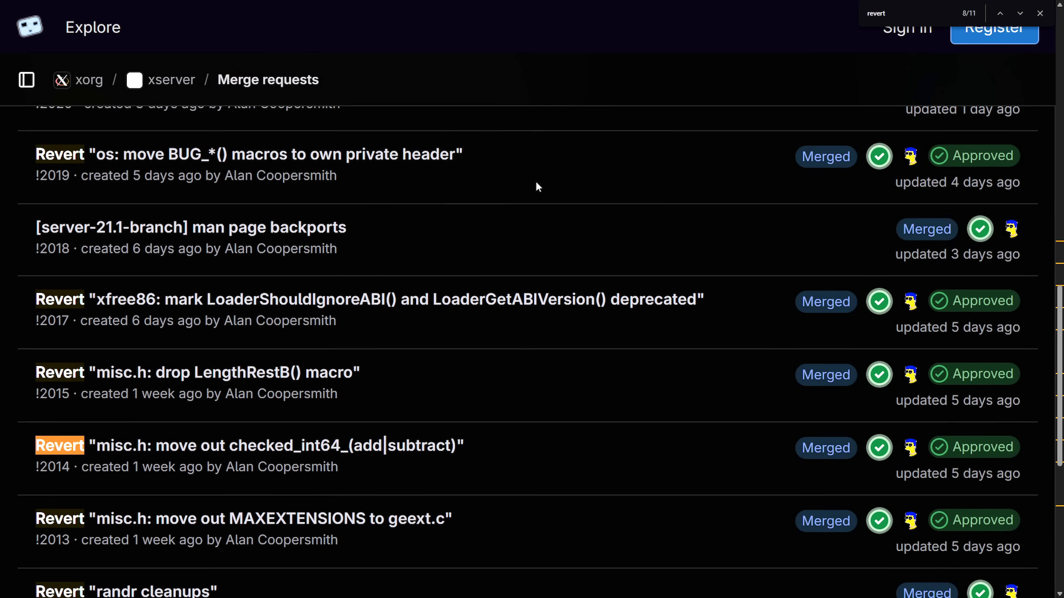
pyautogui.press('Return')
pyautogui.press('Return')
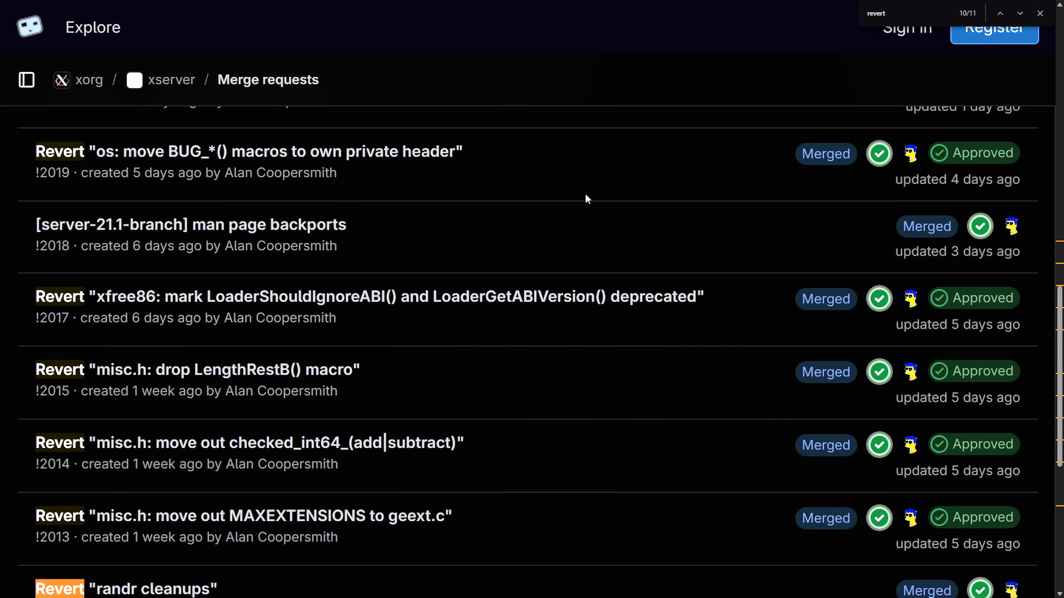
pyautogui.press('Return')
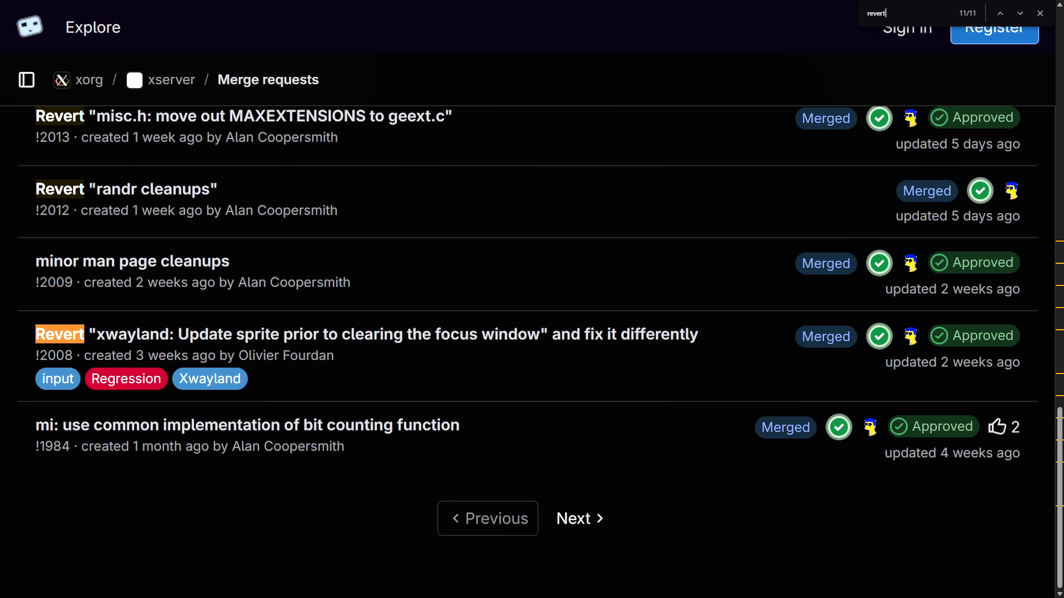
pyautogui.press('Return')
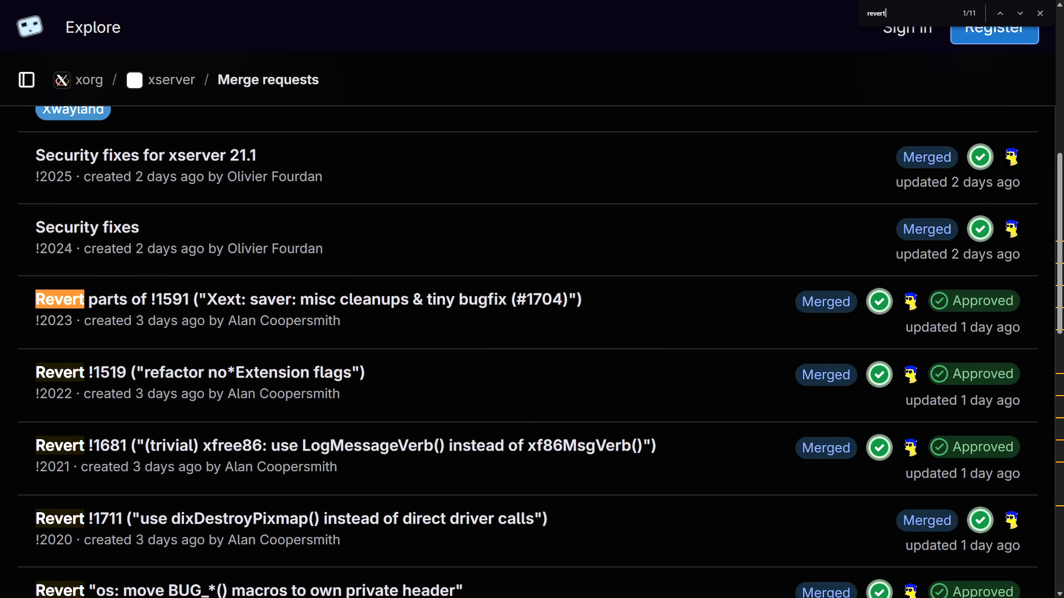
pyautogui.press('Escape')
pyautogui.click(820, 88)
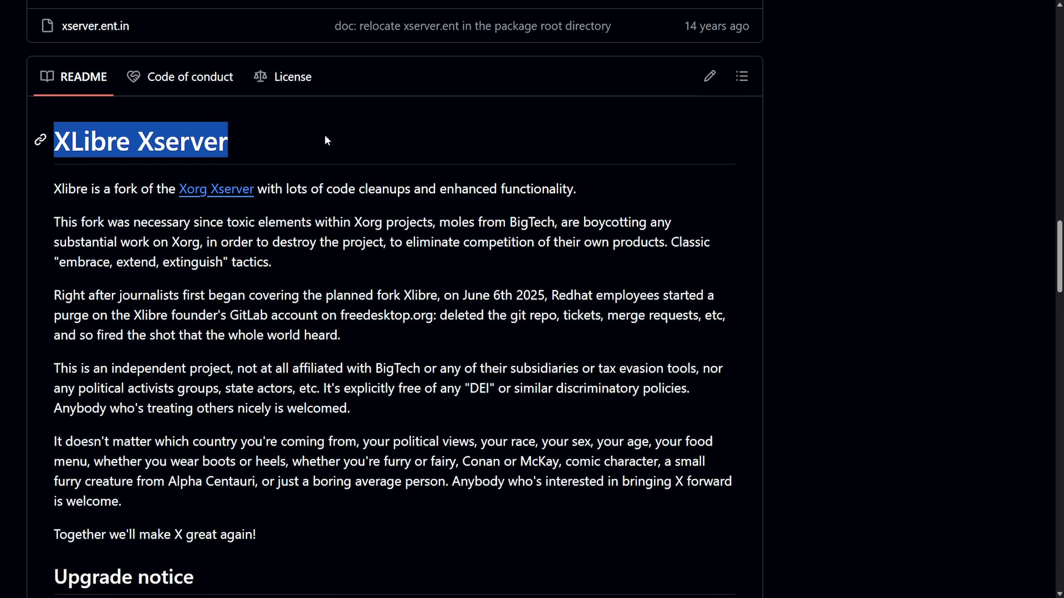
# - Deselect the XLibre Xserver heading in the repository README
pyautogui.click(532, 142)
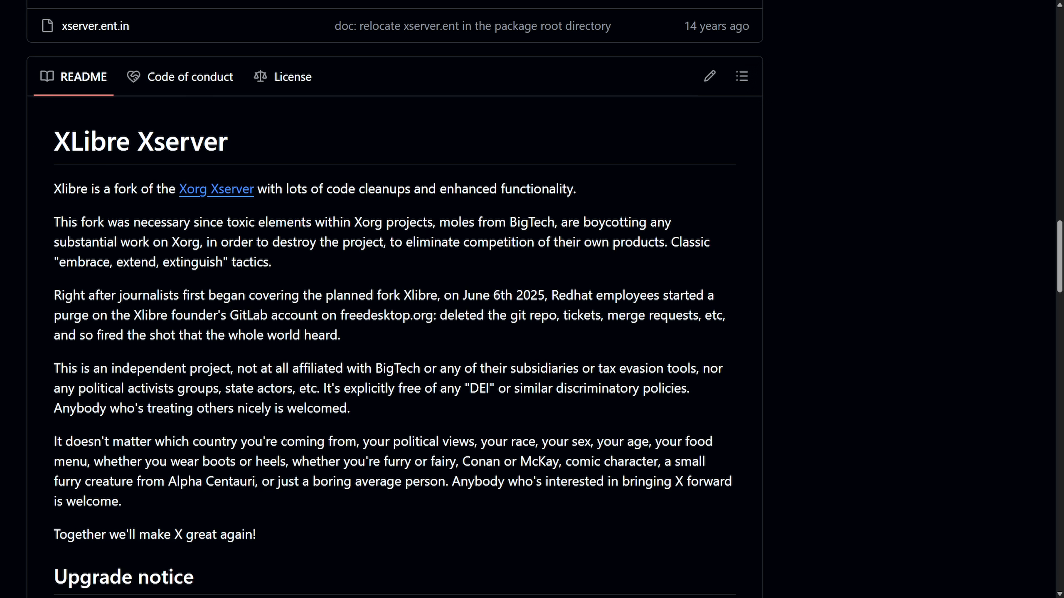